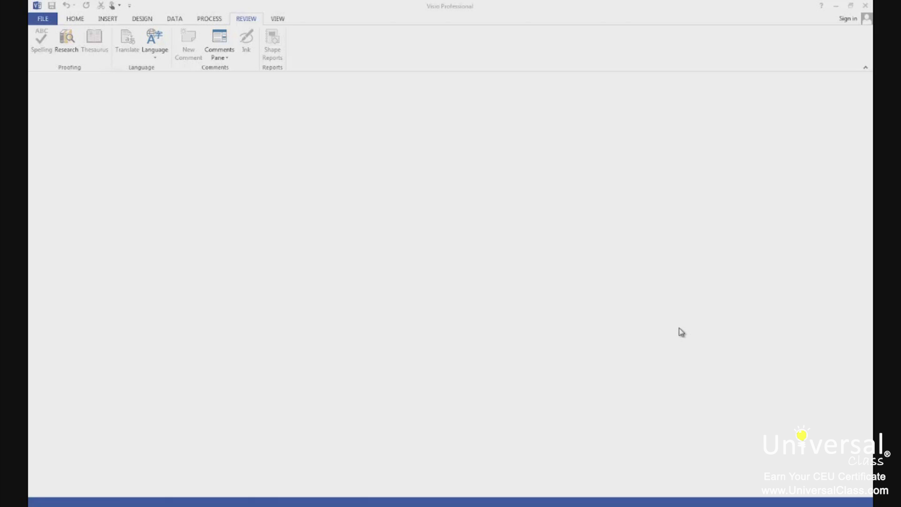
Step: Open Backstage view's New page to see the featured templates
left_click(41, 18)
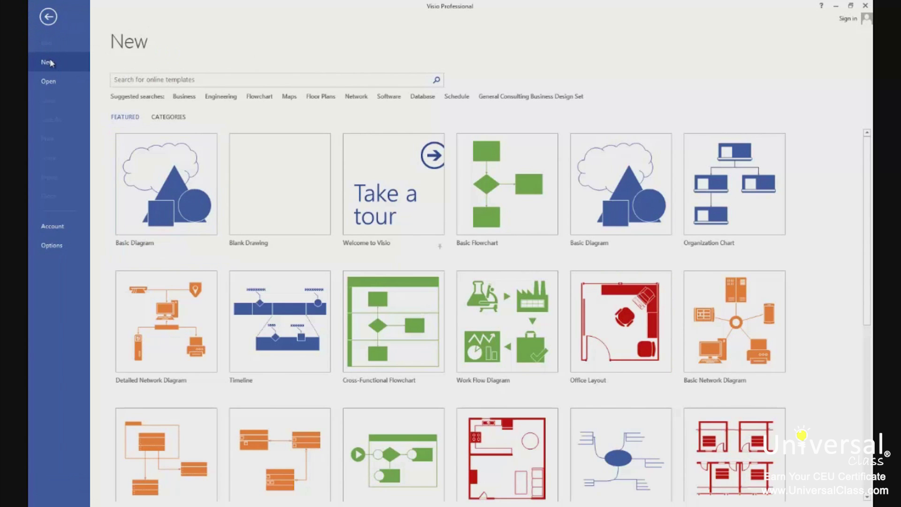
Step: Create a new drawing from the Basic Network Diagram template using US units
left_click(364, 97)
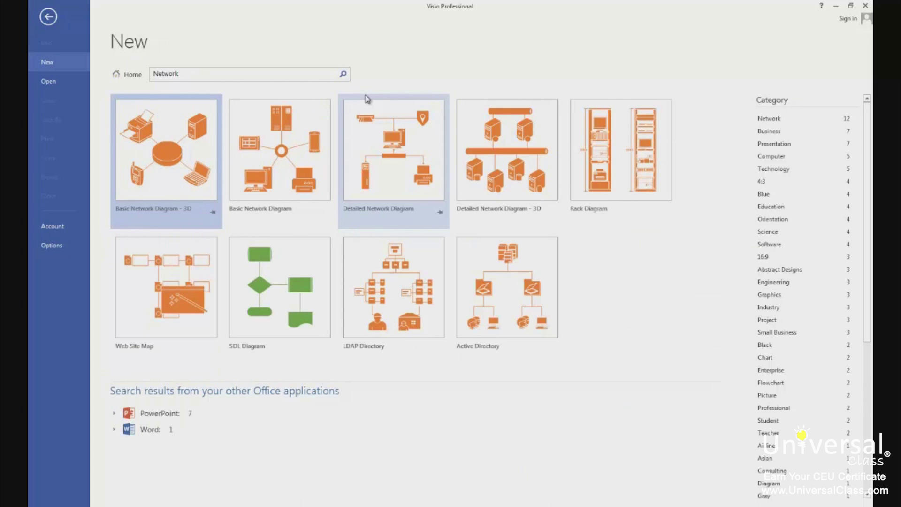
left_click(292, 160)
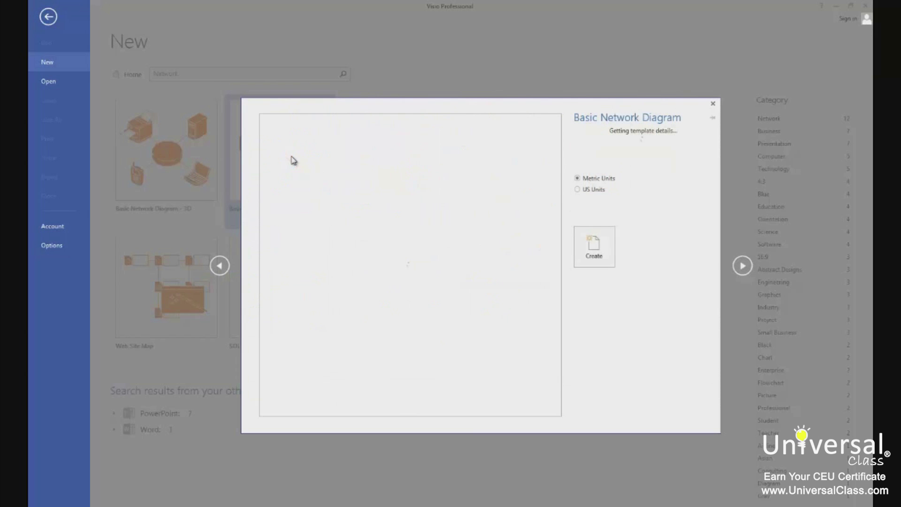
left_click(585, 204)
left_click(593, 237)
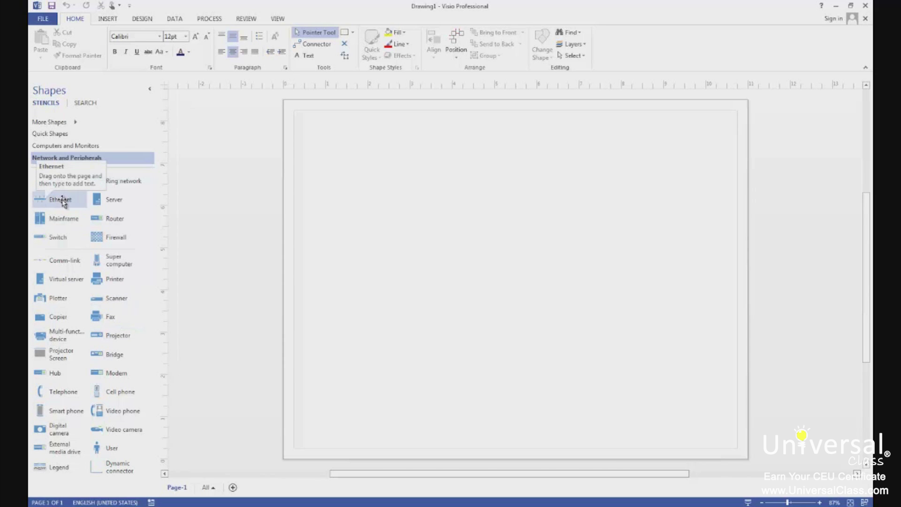
Step: Place an Ethernet bar mid-page, widen it both ways, and label it 'Store 1'
left_click_drag(63, 200, 525, 280)
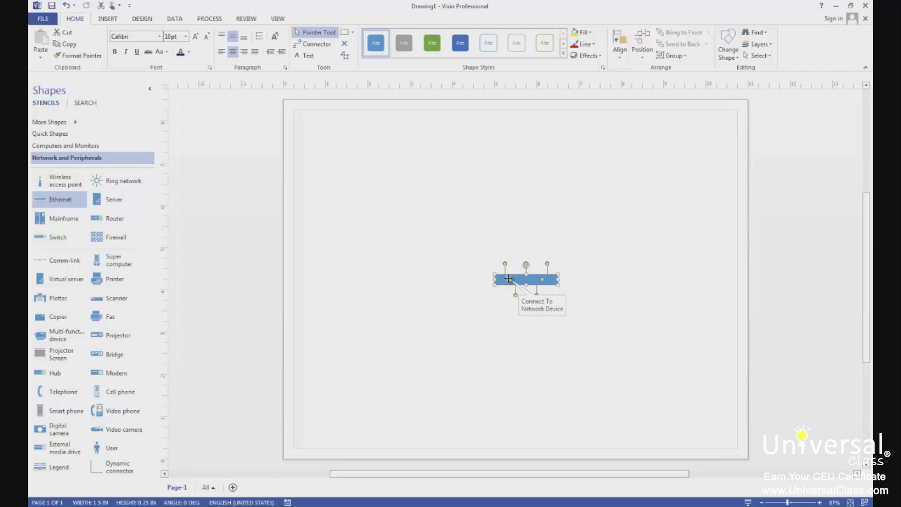
left_click_drag(494, 279, 409, 288)
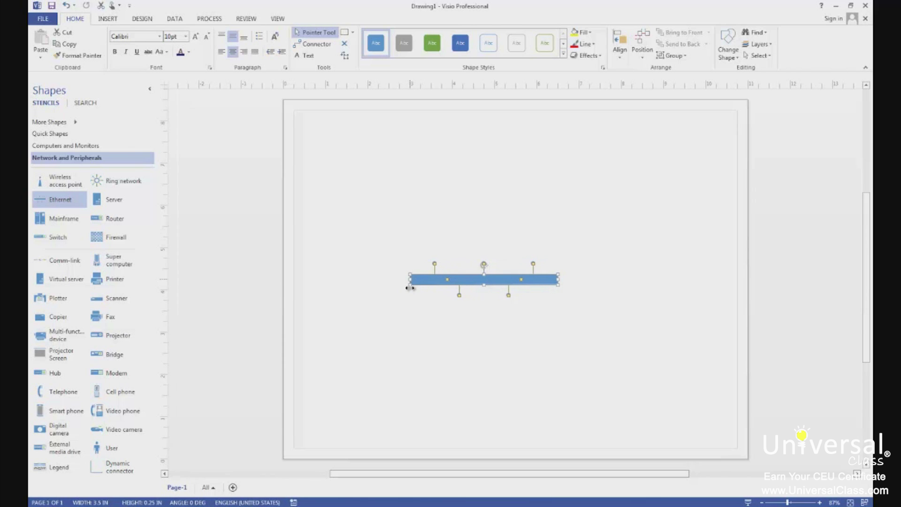
left_click_drag(557, 279, 580, 277)
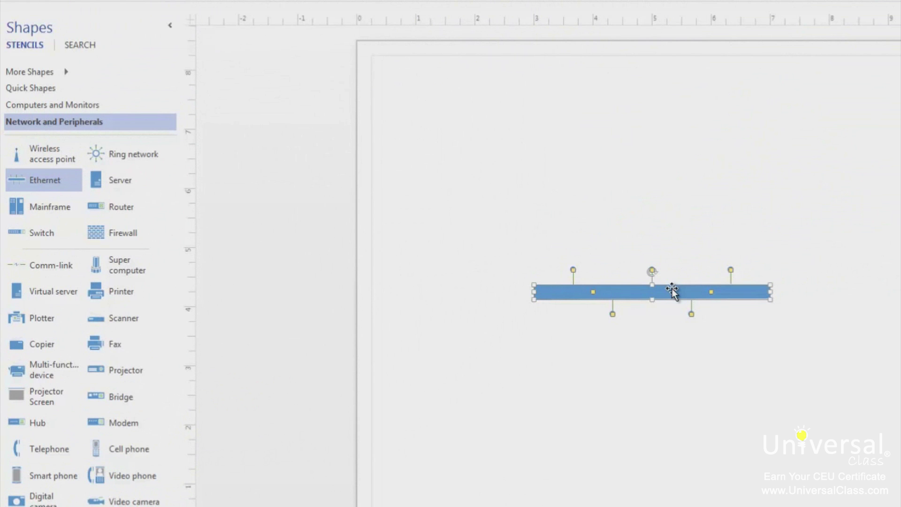
double_click(672, 292)
type("Store")
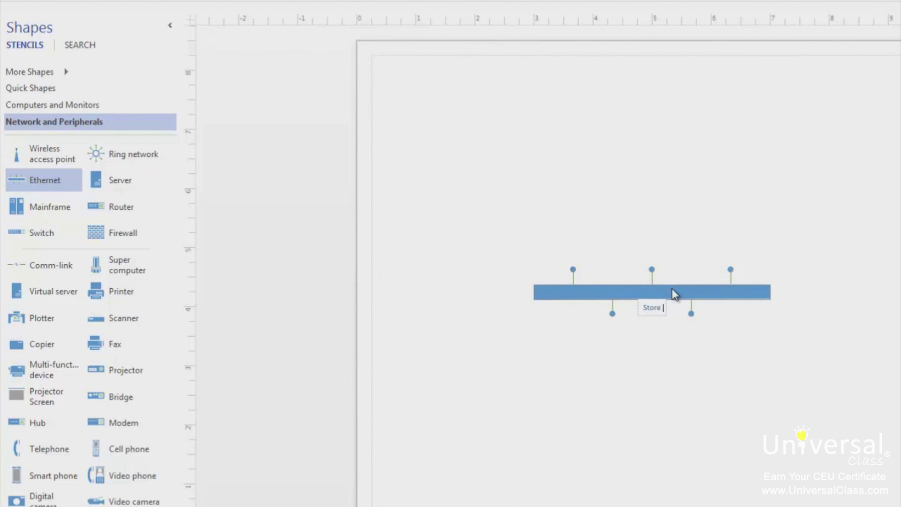
type(" 1")
left_click(680, 357)
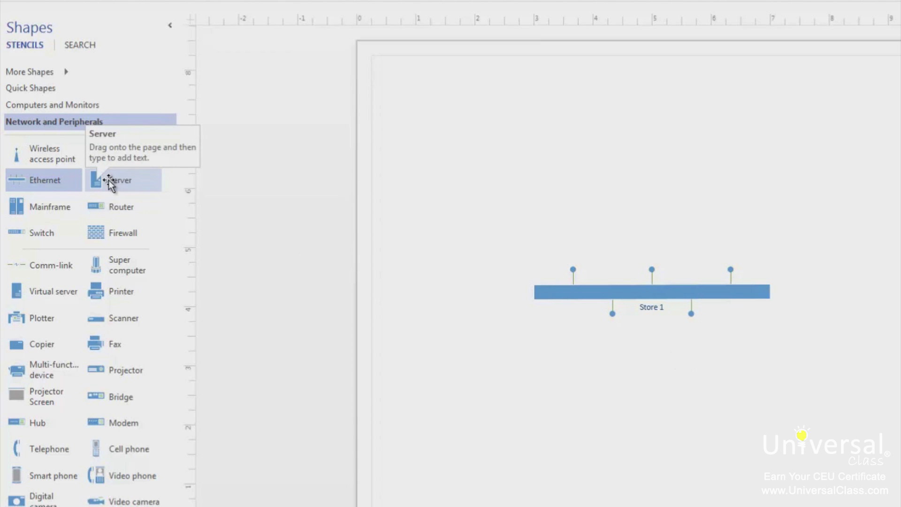
Step: Add a server connected to the Store 1 bar and a printer at the upper right
left_click_drag(109, 181, 594, 139)
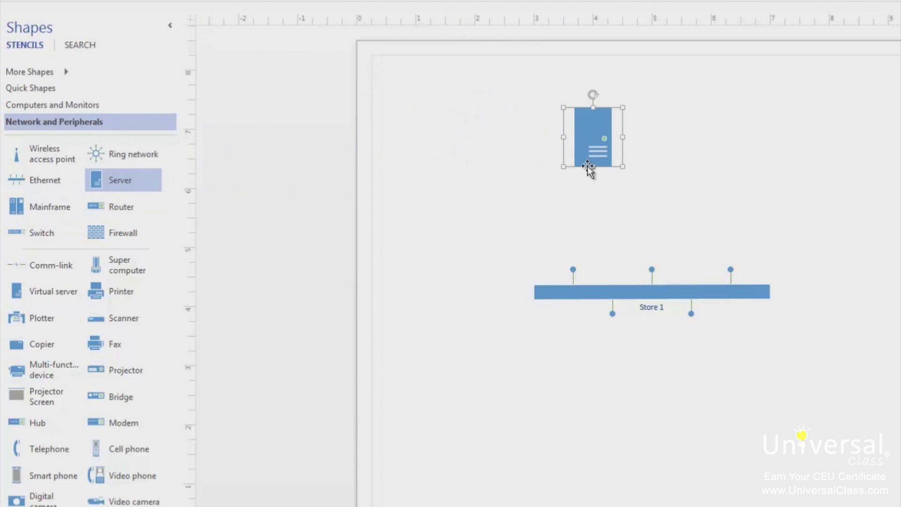
left_click(571, 294)
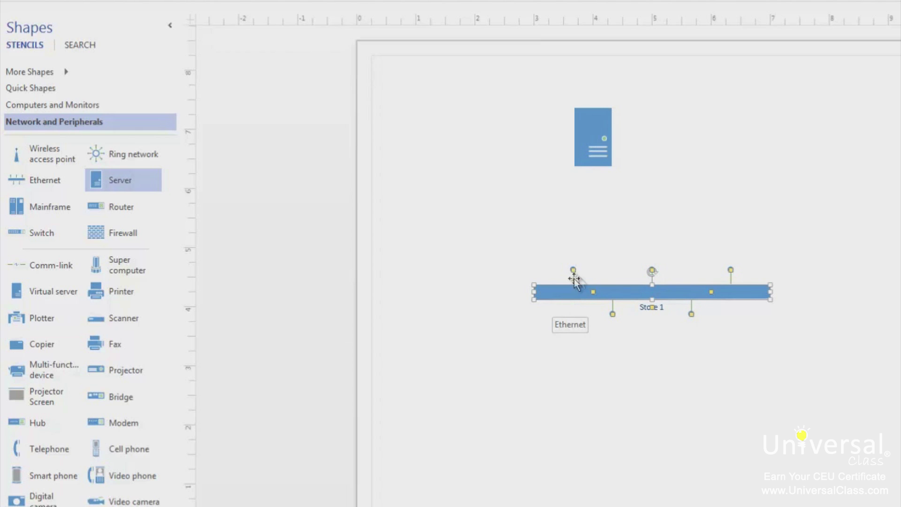
left_click_drag(569, 269, 593, 137)
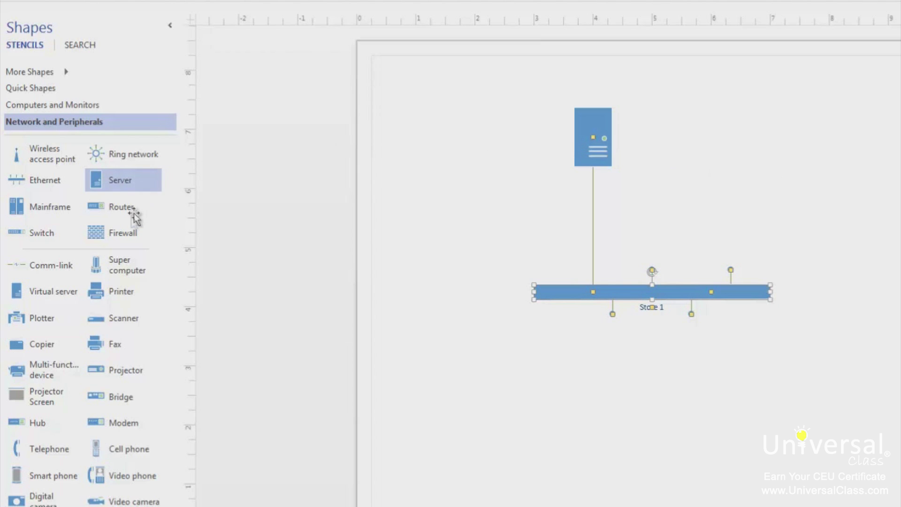
left_click_drag(123, 293, 762, 140)
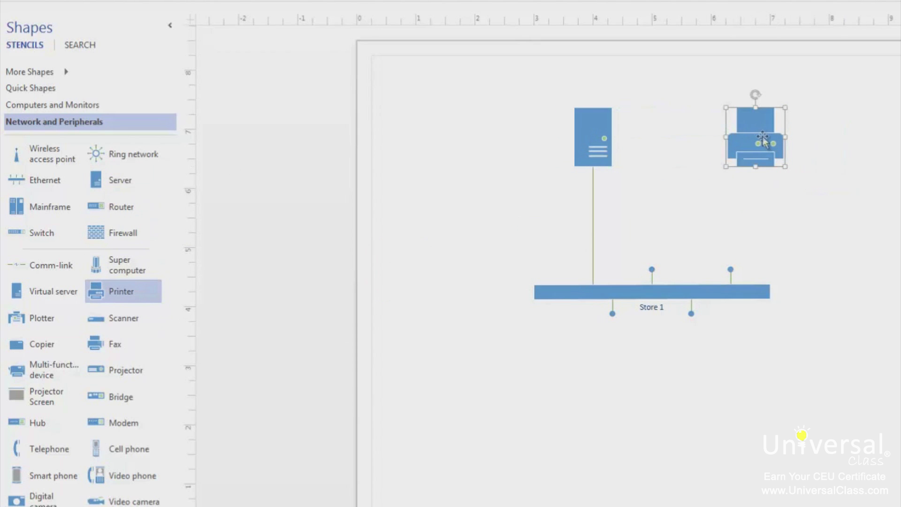
left_click(104, 106)
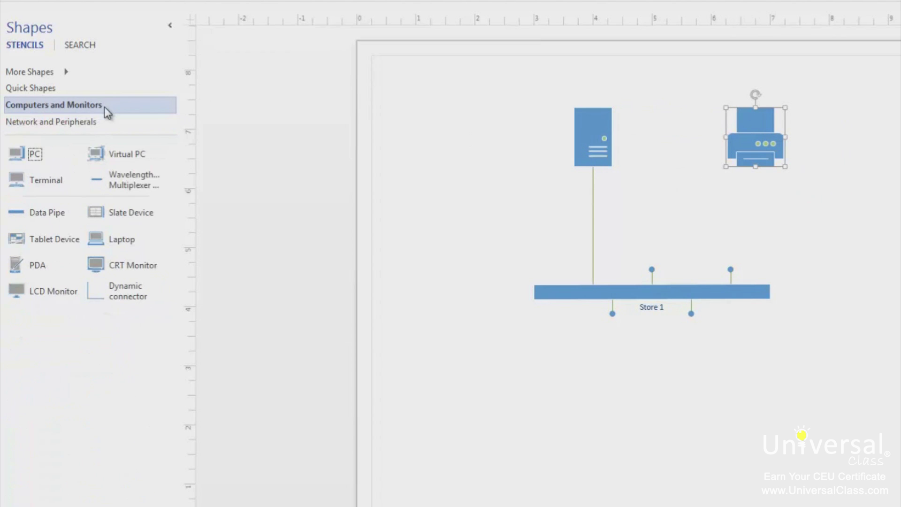
Step: Place three PCs in a row below the Store 1 bar
left_click_drag(34, 153, 546, 382)
left_click_drag(62, 155, 663, 391)
left_click_drag(60, 157, 767, 373)
left_click(655, 374)
left_click(882, 344)
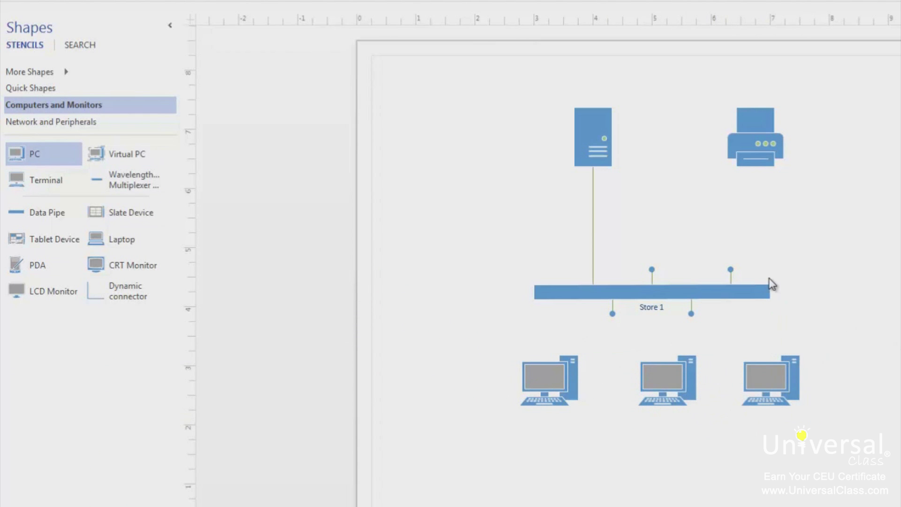
Step: Connect the printer and all three PCs to the Store 1 bar
left_click(738, 292)
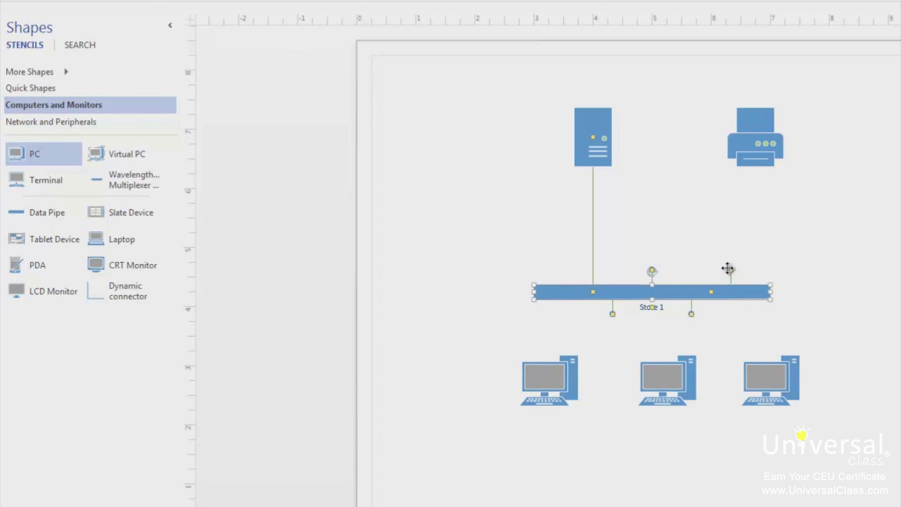
left_click_drag(730, 270, 756, 135)
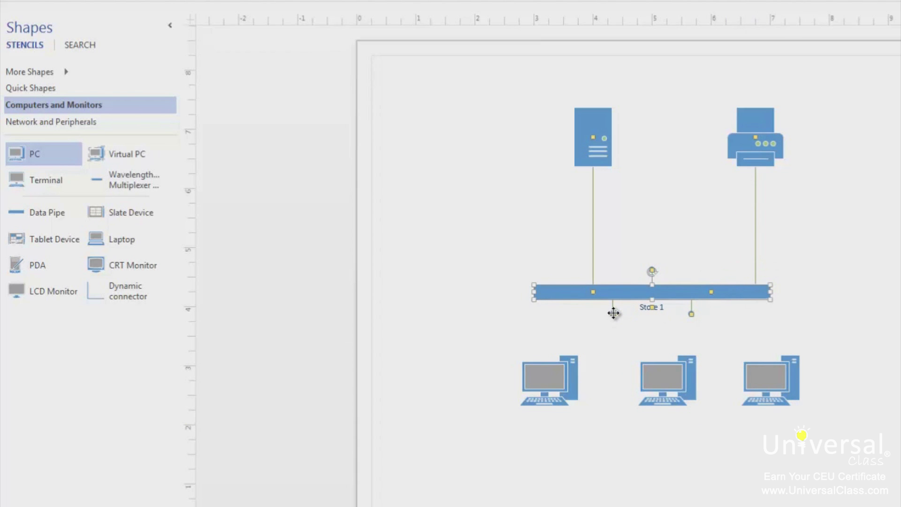
left_click_drag(613, 313, 549, 392)
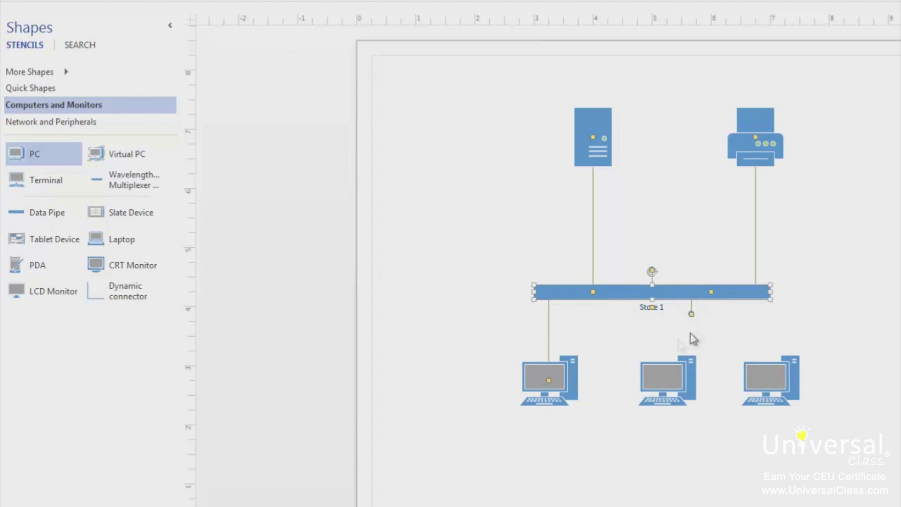
left_click_drag(691, 314, 772, 381)
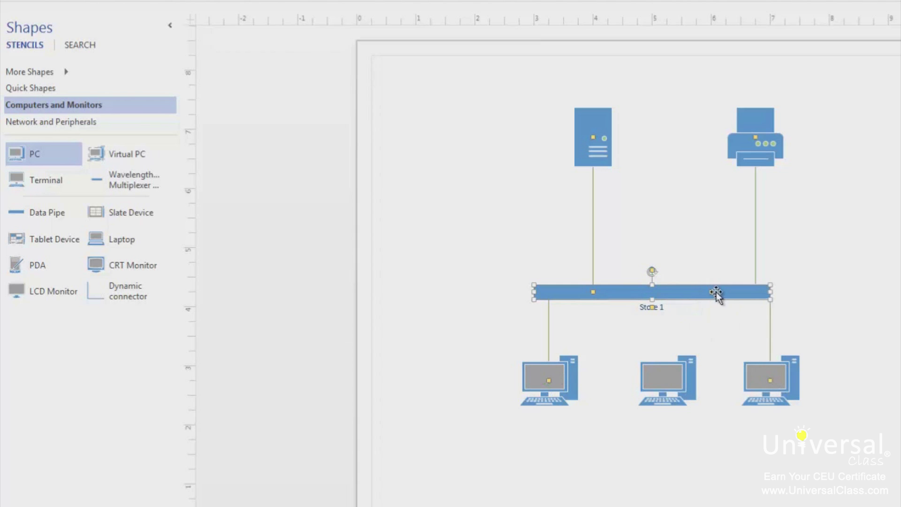
left_click_drag(711, 292, 663, 387)
Step: Move the Store 1 network down and left, then add a second Ethernet bar at top right
left_click_drag(893, 77, 409, 400)
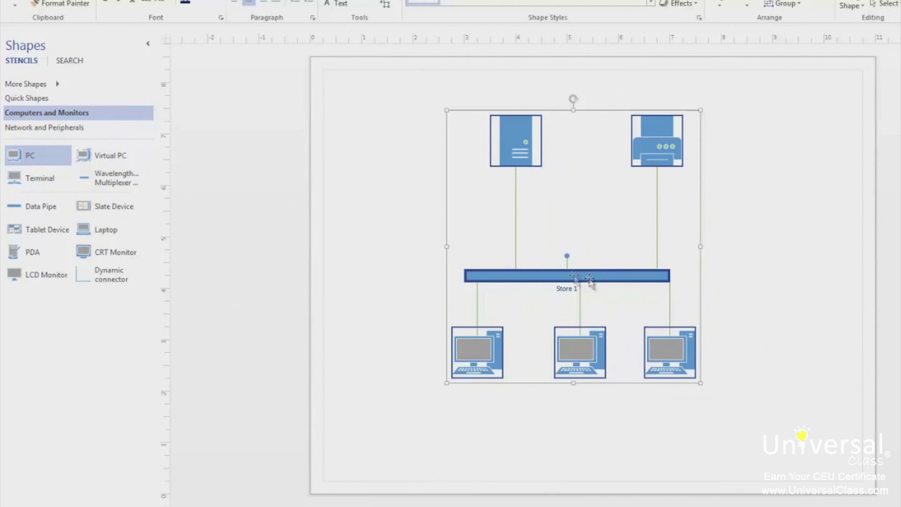
left_click_drag(526, 280, 424, 362)
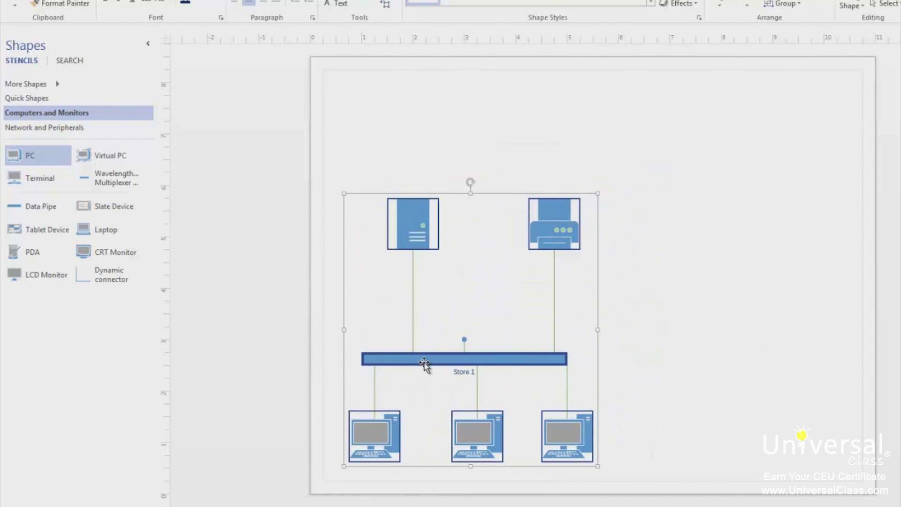
left_click(727, 293)
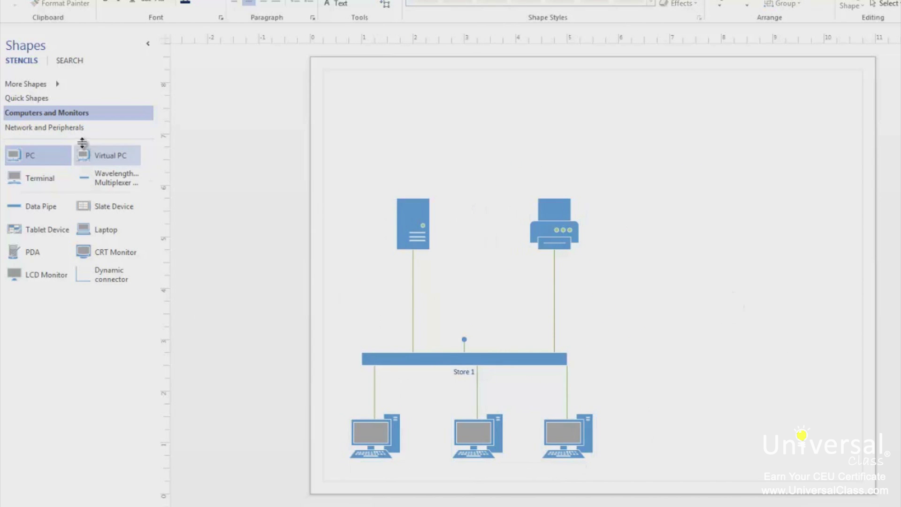
left_click(92, 132)
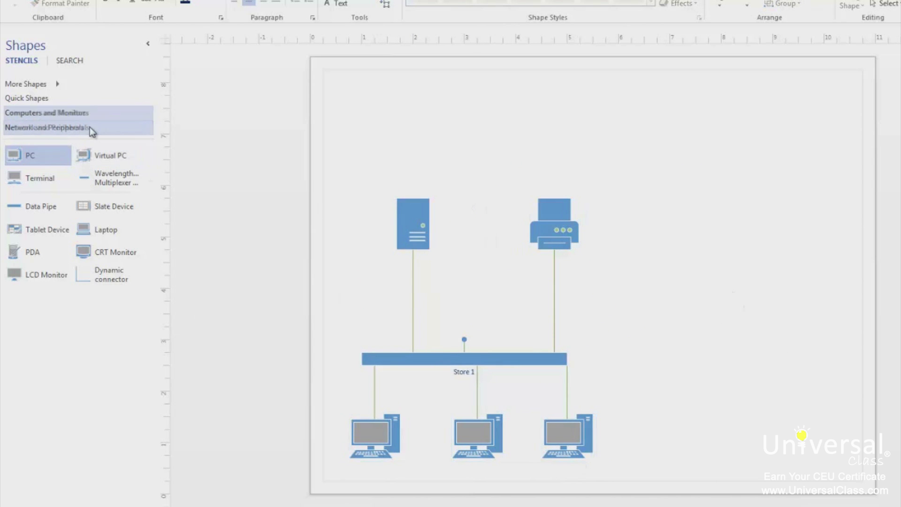
left_click_drag(34, 177, 766, 154)
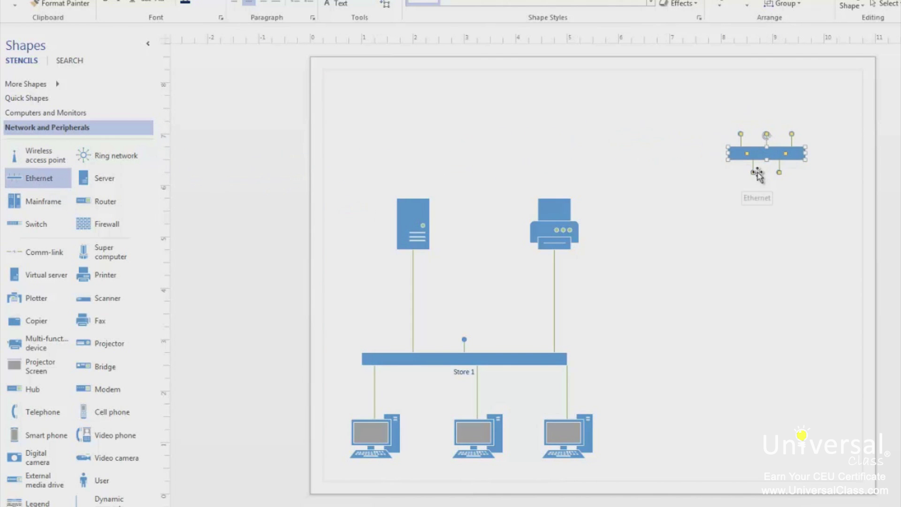
Step: Label the second bar 'Store 2' and add a printer above it
type("Store 2")
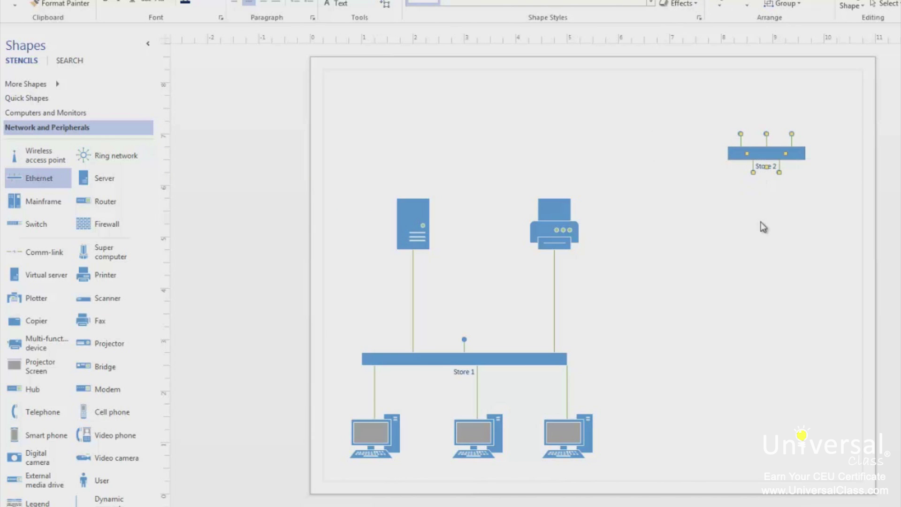
left_click(762, 226)
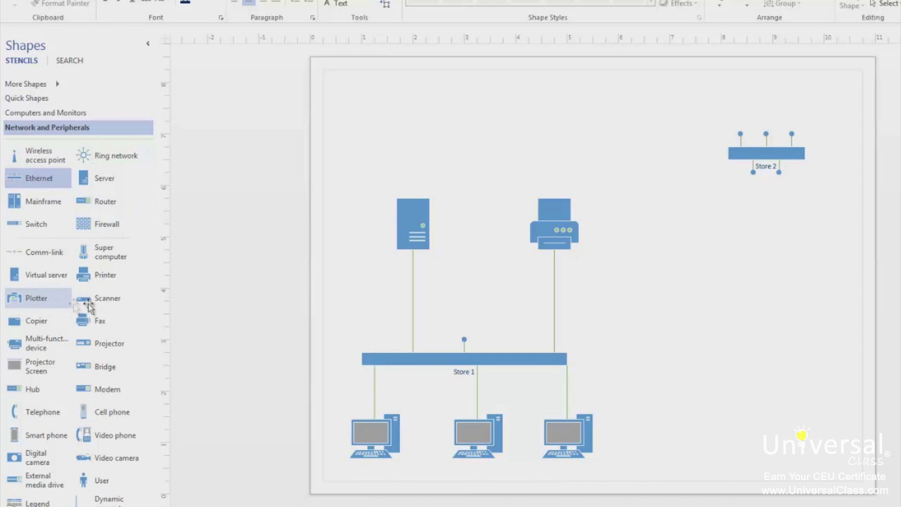
left_click_drag(100, 275, 720, 83)
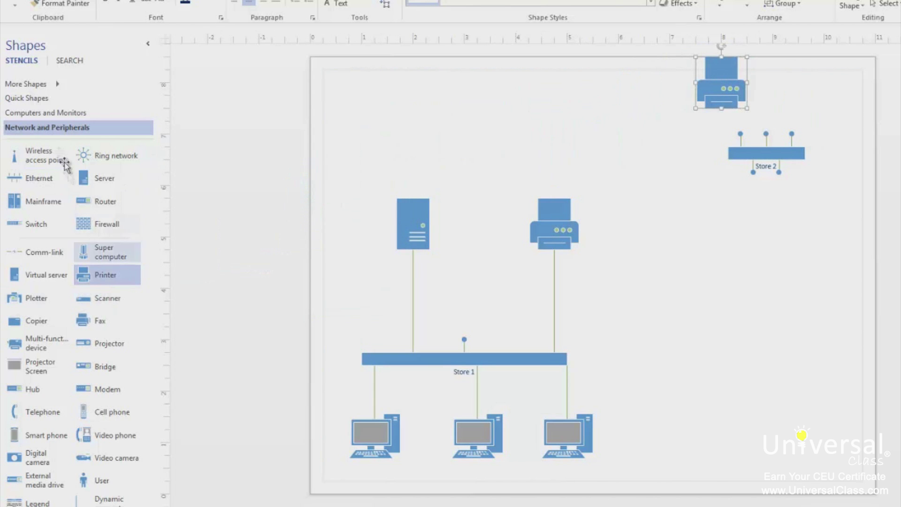
Step: Place three laptops and two desktop PCs above and below the Store 2 bar
left_click(53, 112)
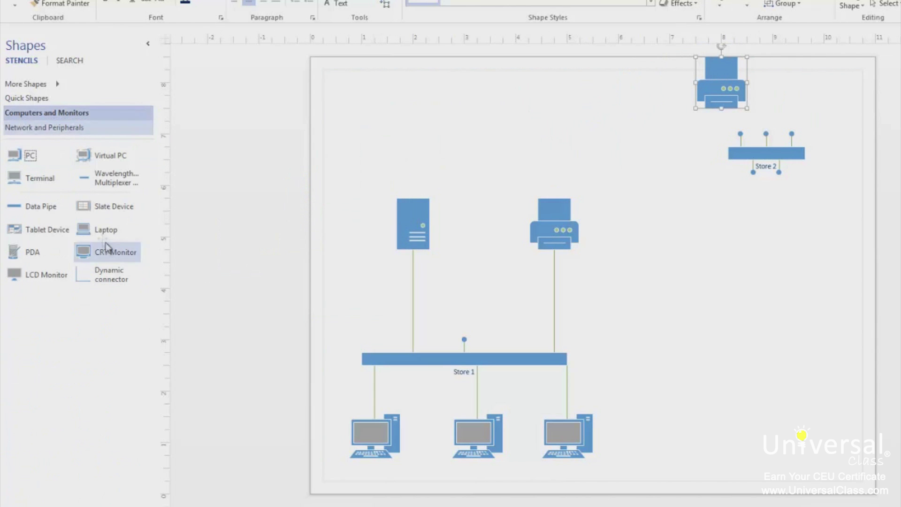
left_click_drag(98, 229, 721, 222)
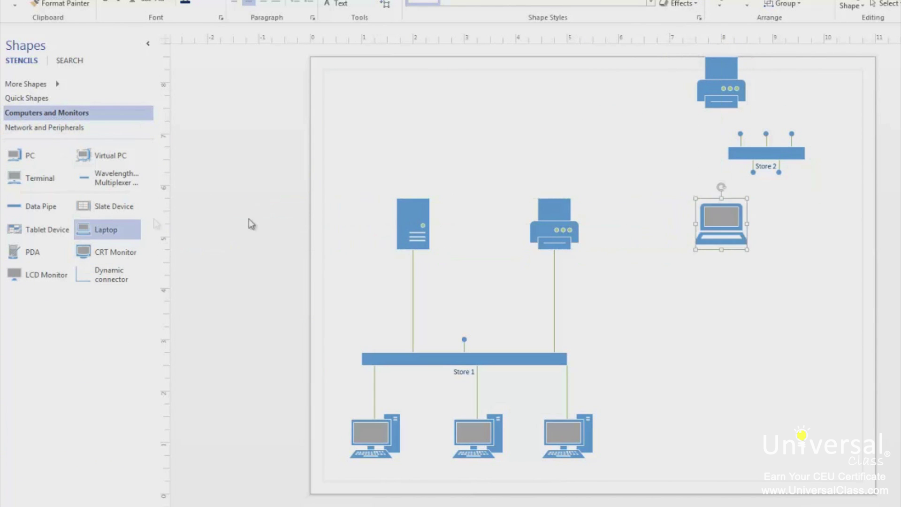
left_click_drag(106, 229, 800, 83)
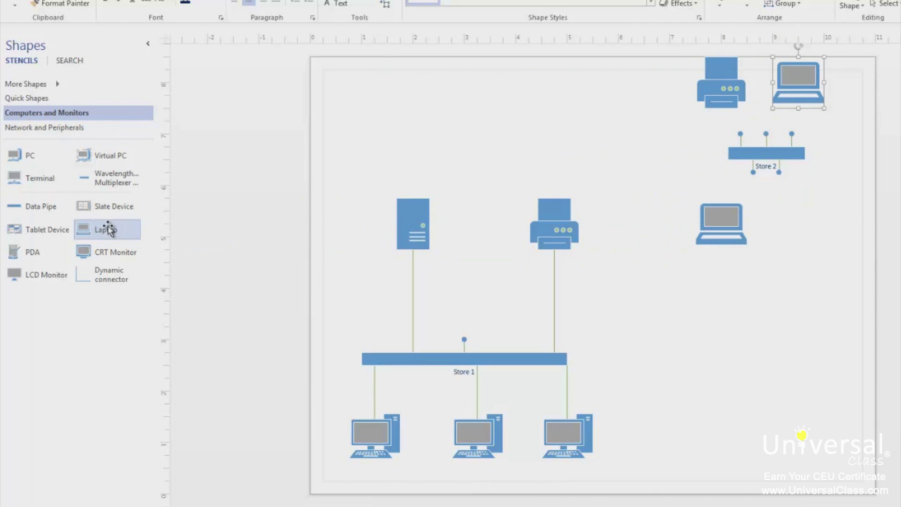
left_click_drag(108, 229, 845, 228)
left_click_drag(24, 155, 776, 222)
left_click_drag(50, 157, 865, 94)
left_click(758, 153)
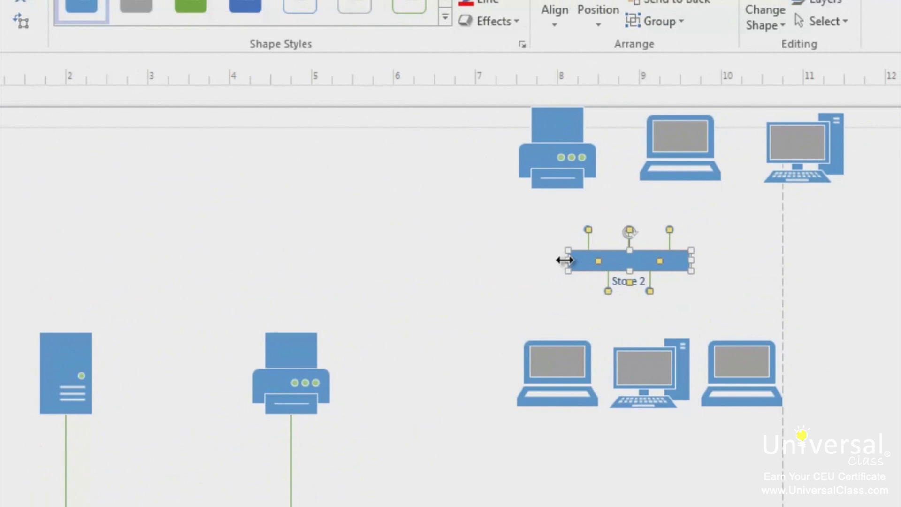
Step: Widen the Store 2 bar both ways and connect it to the top printer, laptop and PC
left_click_drag(565, 261, 475, 260)
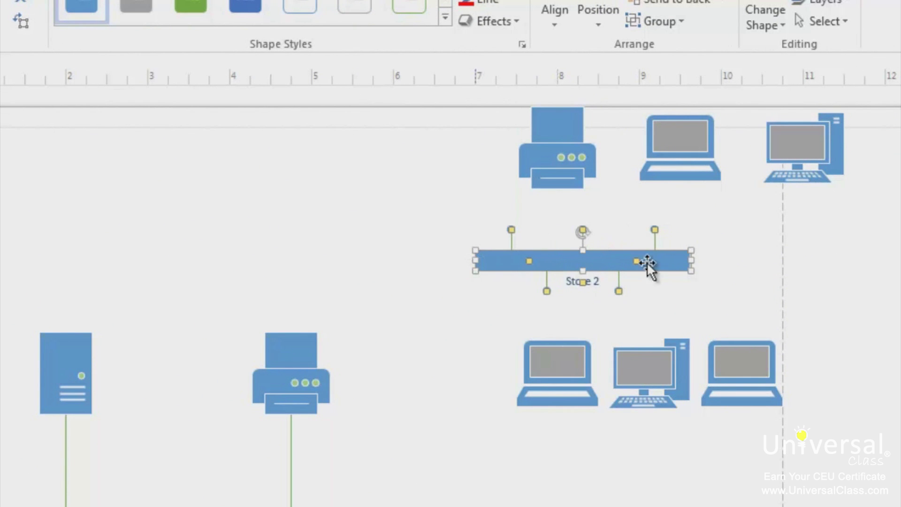
left_click_drag(691, 260, 866, 260)
left_click_drag(538, 230, 557, 148)
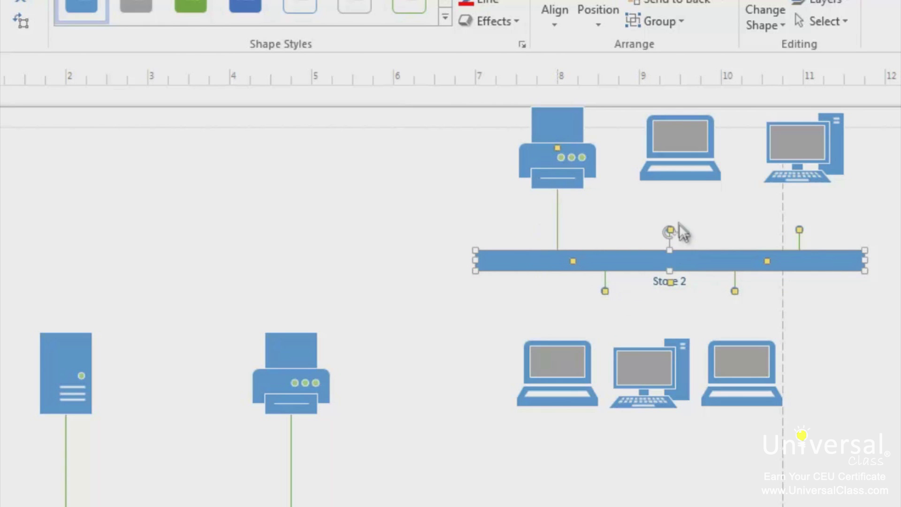
left_click_drag(670, 230, 680, 148)
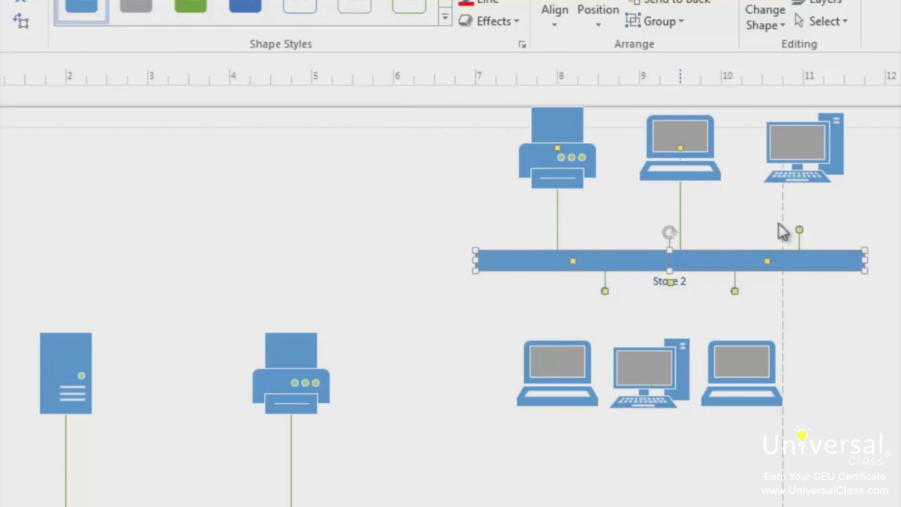
left_click_drag(798, 229, 802, 147)
Step: Connect the Store 2 bar to the two lower laptops and middle PC, then shift the right laptop
left_click_drag(735, 291, 741, 372)
left_click_drag(605, 291, 552, 366)
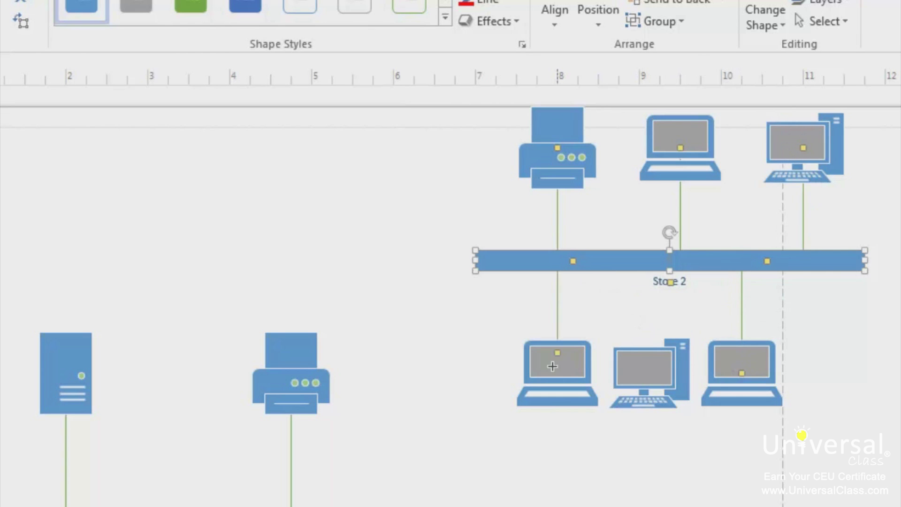
left_click_drag(766, 261, 650, 373)
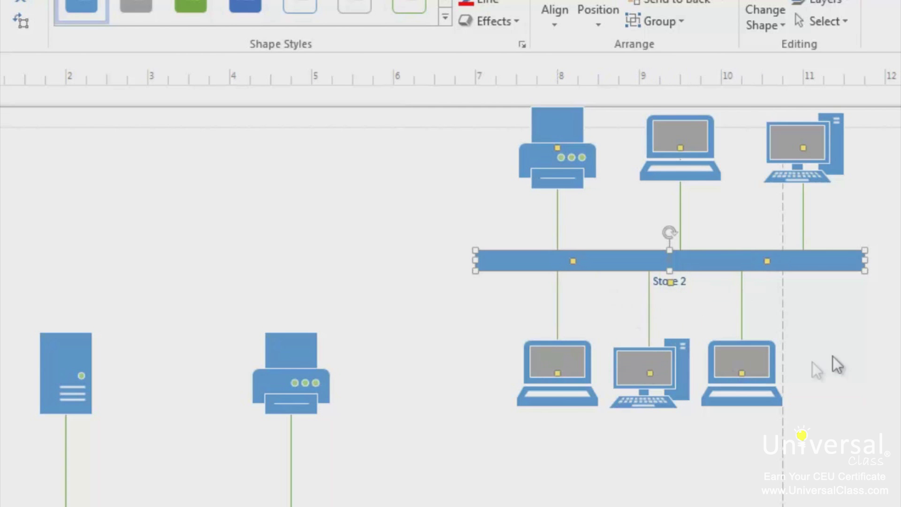
left_click(831, 364)
left_click_drag(750, 355, 831, 352)
left_click(488, 298)
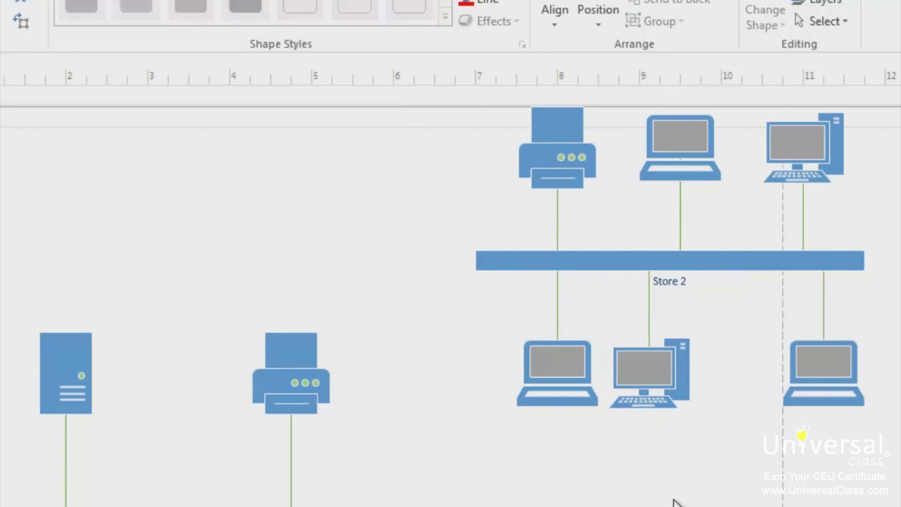
Step: Place a router on the page between the Store 1 and Store 2 networks
left_click(53, 130)
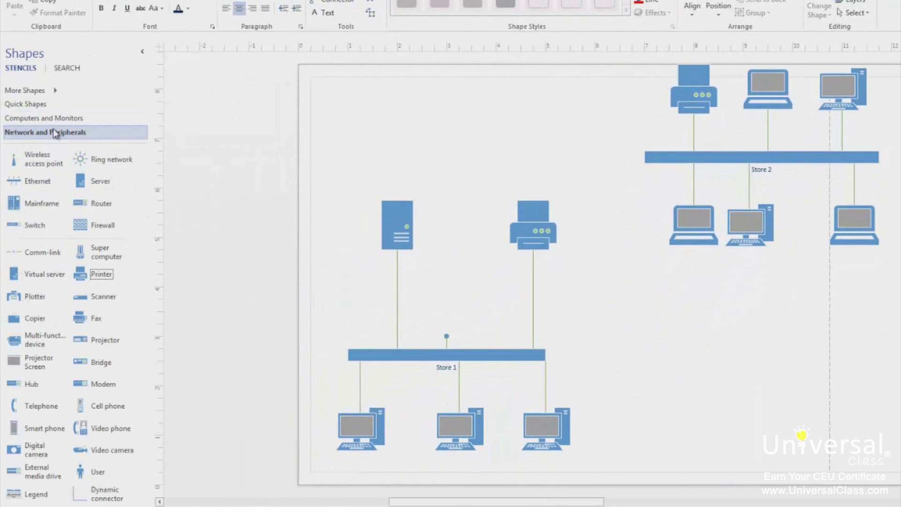
left_click_drag(81, 203, 623, 303)
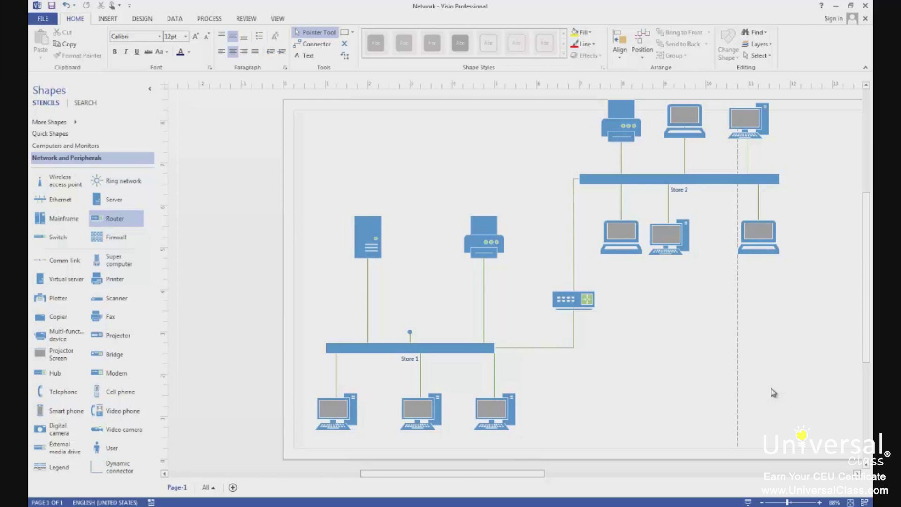
right_click(667, 306)
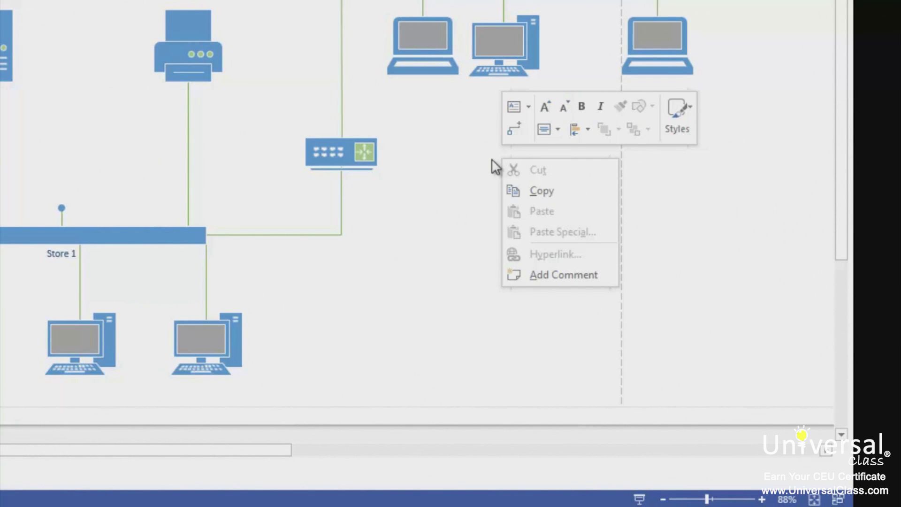
Step: Open the basic drawing shapes list to get the Rectangle tool
left_click(528, 106)
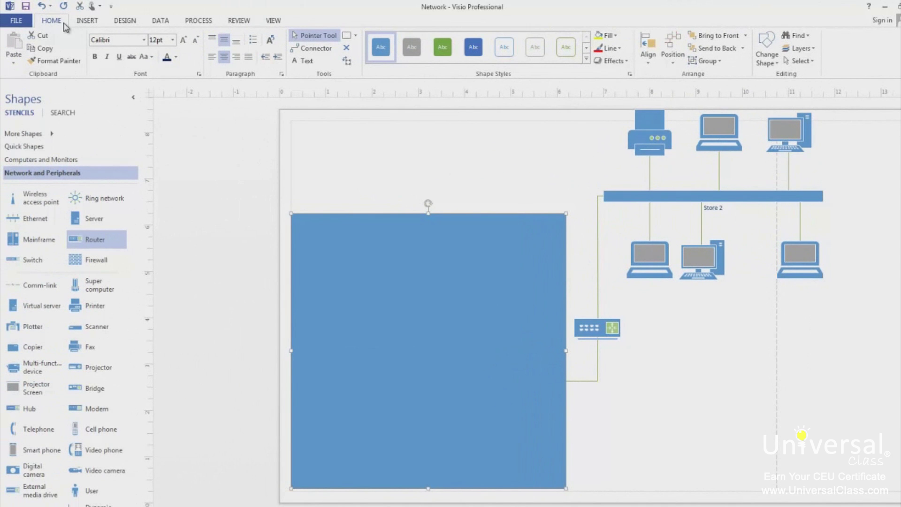
Step: Send the blue Store 1 rectangle behind the server, printer and PCs and set its fill transparency to 50%
left_click(721, 54)
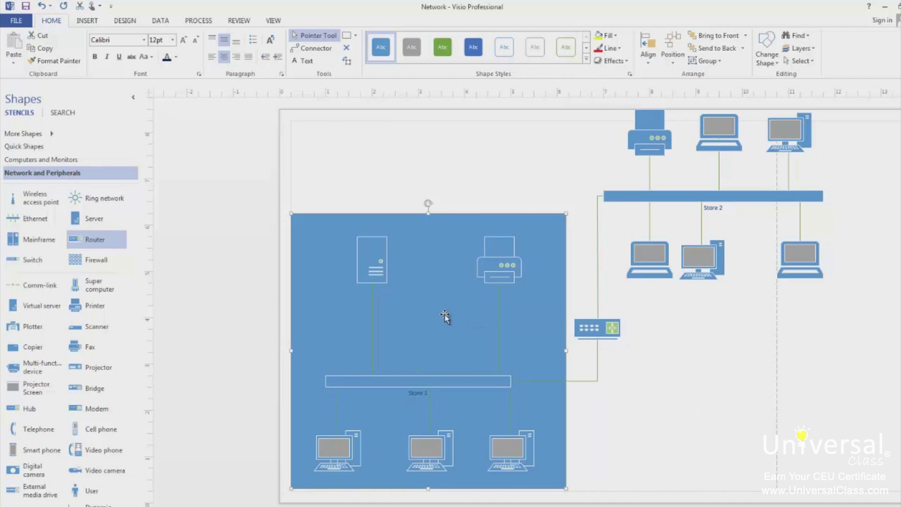
right_click(544, 309)
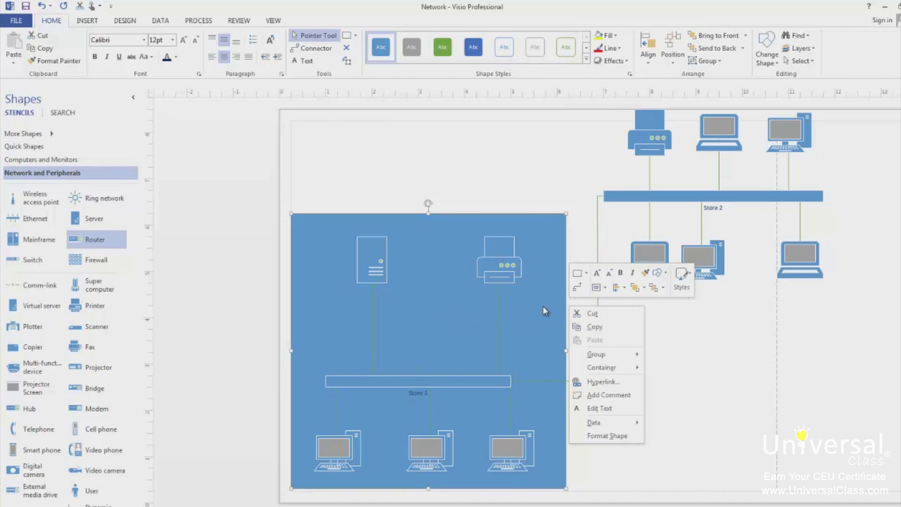
left_click(632, 437)
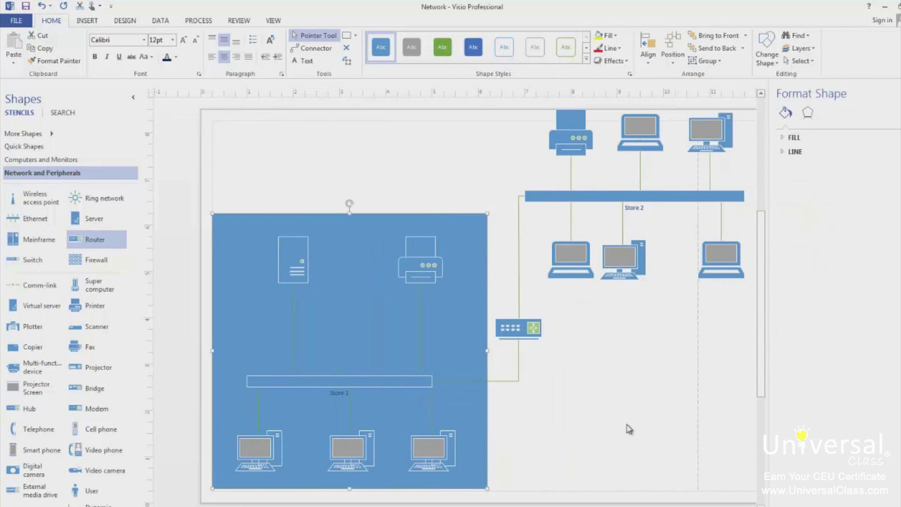
left_click(792, 137)
double_click(873, 227)
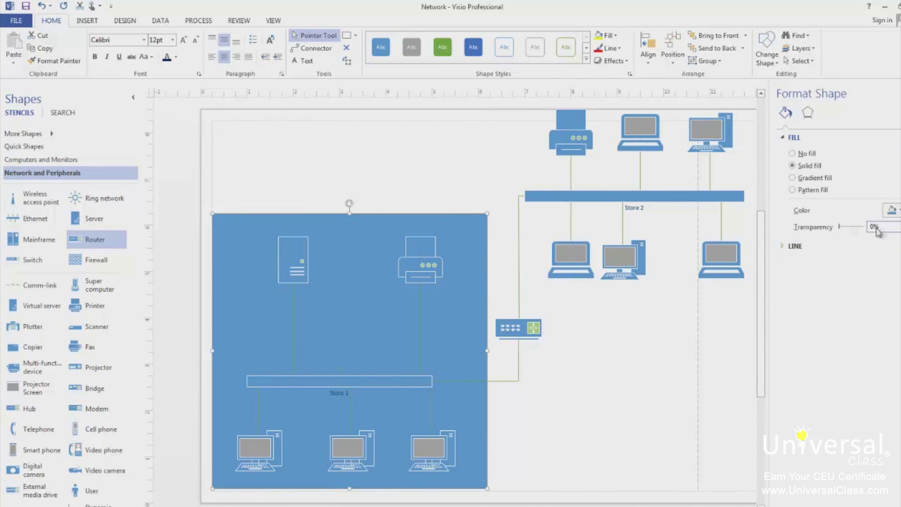
type("50")
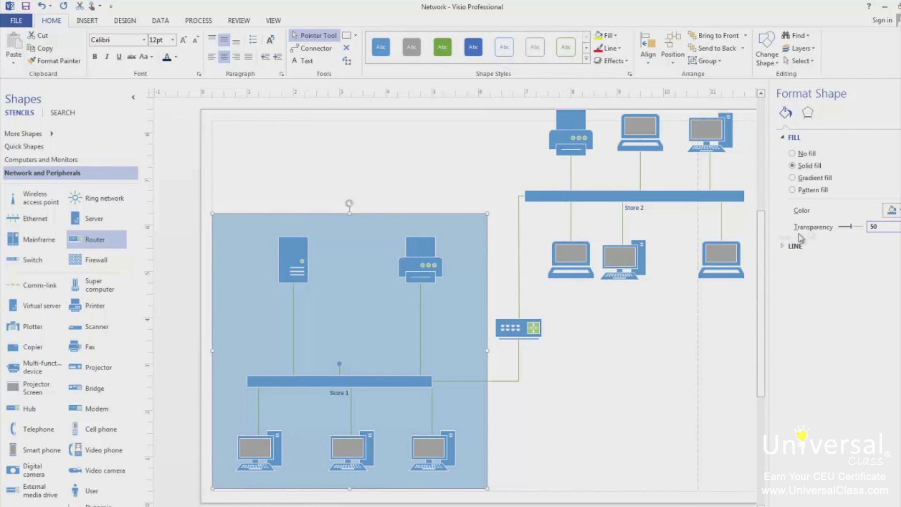
left_click(734, 328)
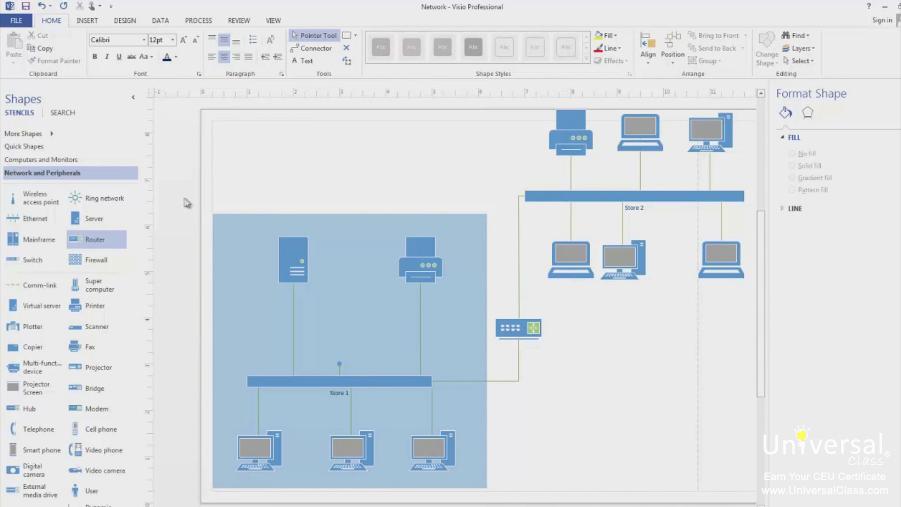
Step: Box-select the Store 1 rectangle with its server, printer, PCs and bar, and group them
left_click_drag(186, 197, 499, 480)
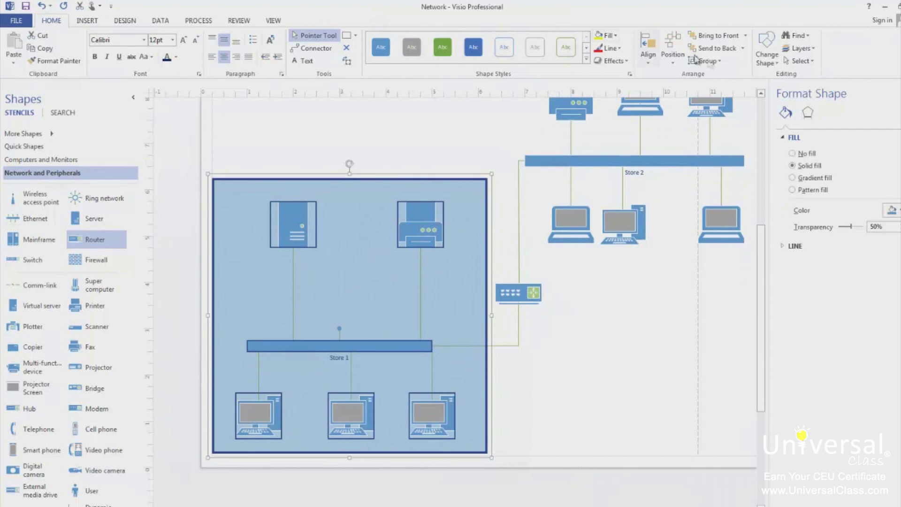
left_click(719, 66)
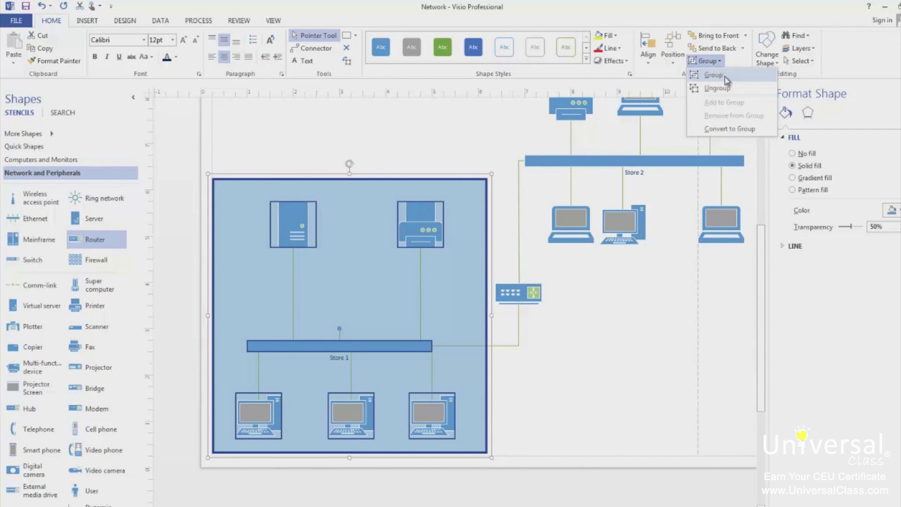
left_click(714, 75)
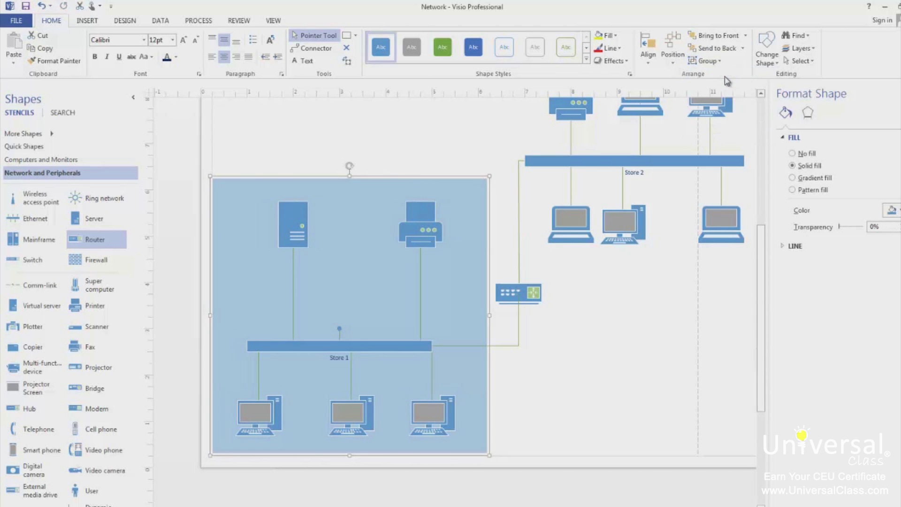
left_click(656, 362)
scroll(657, 367, "up", 3)
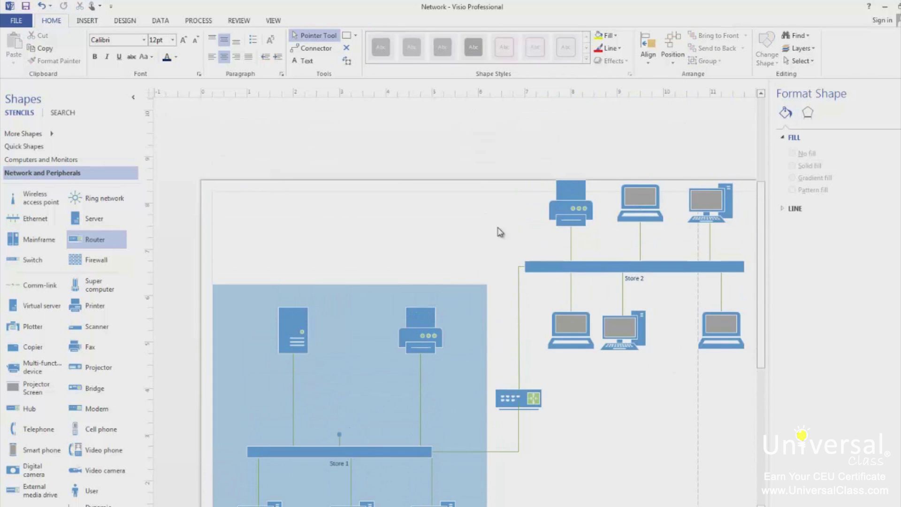
scroll(504, 224, "right", 3)
Step: Draw a rectangle over the Store 2 network, send it to the back and set 50% fill transparency
right_click(399, 193)
key("Escape")
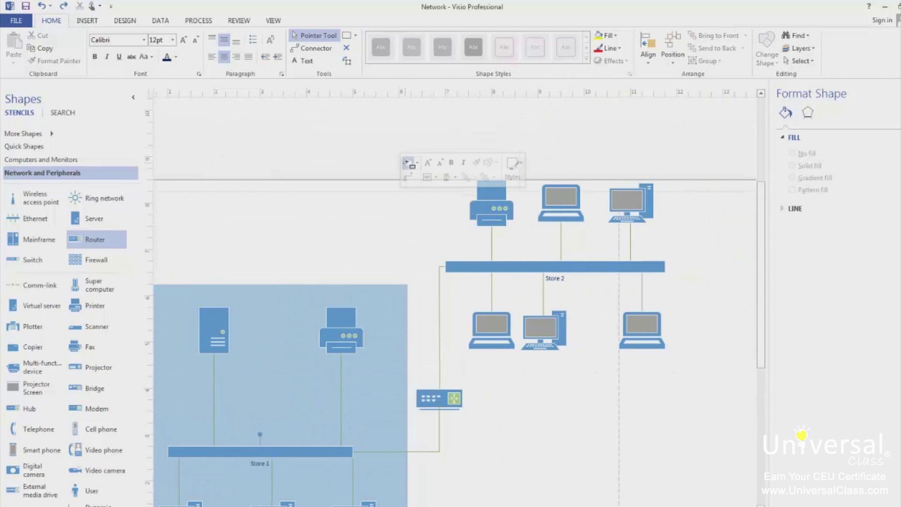
left_click(408, 163)
mouse_move(433, 163)
left_mouse_down()
mouse_move(706, 359)
mouse_move(700, 367)
left_mouse_up()
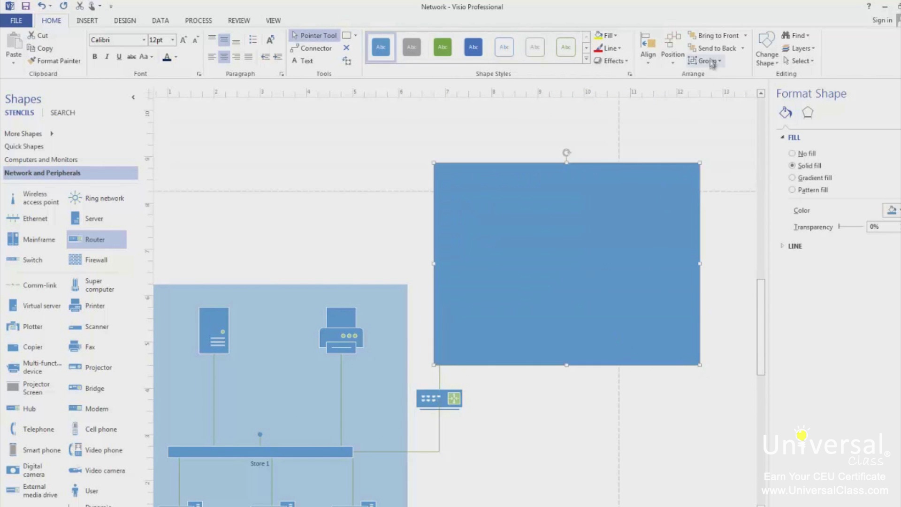
left_click(720, 50)
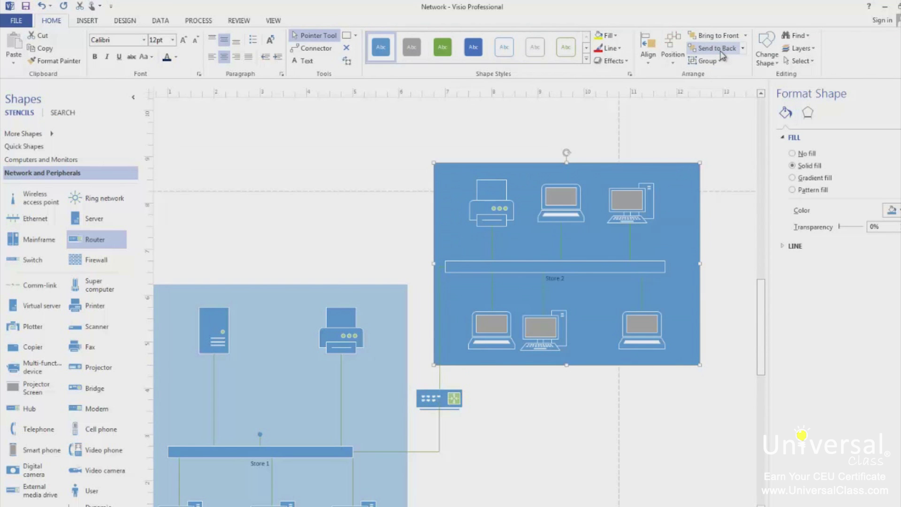
left_click(883, 228)
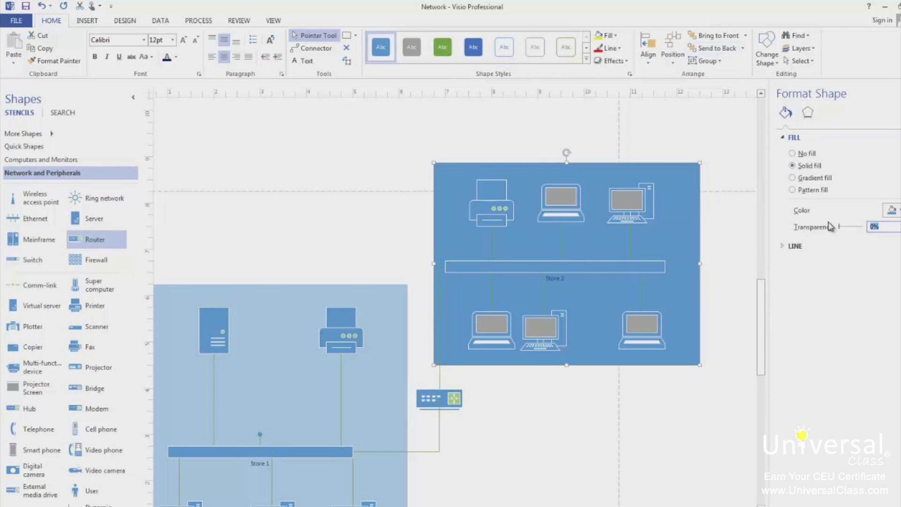
type("50")
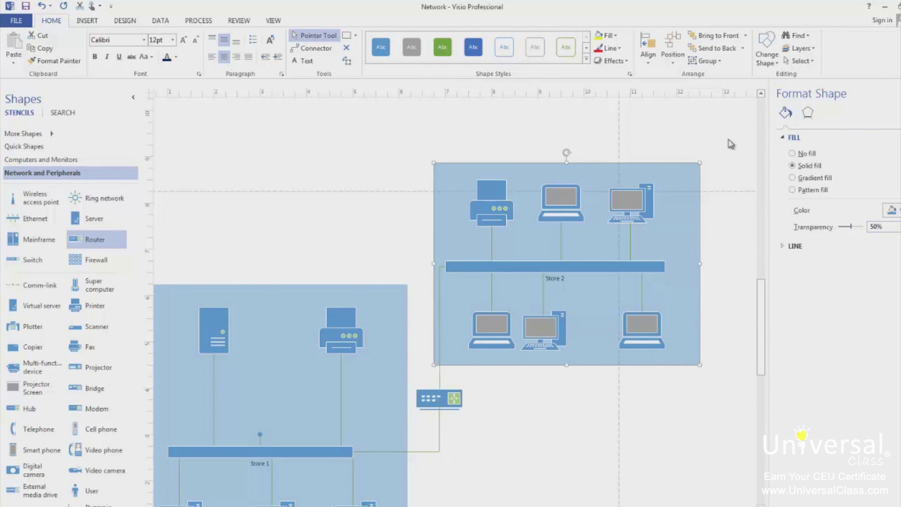
Step: Select the Store 2 rectangle and its network shapes and group them into one object
left_click_drag(730, 136, 417, 372)
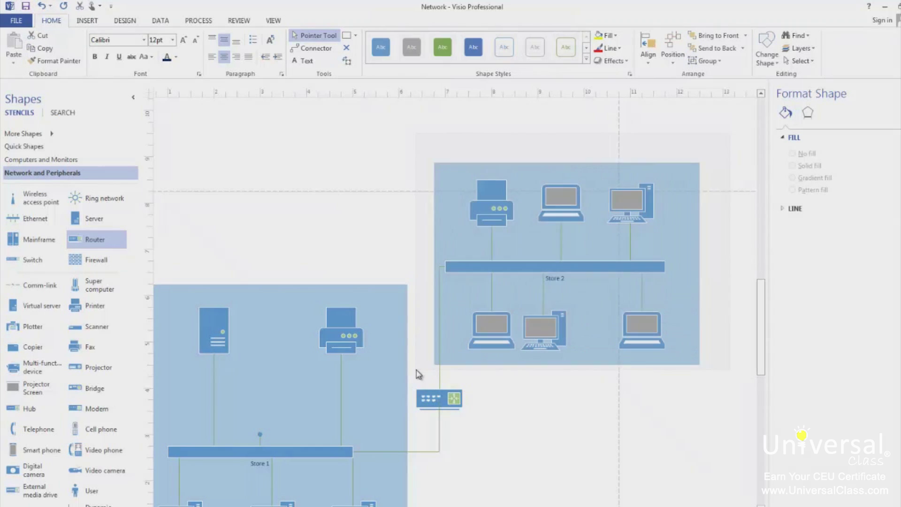
left_click(703, 61)
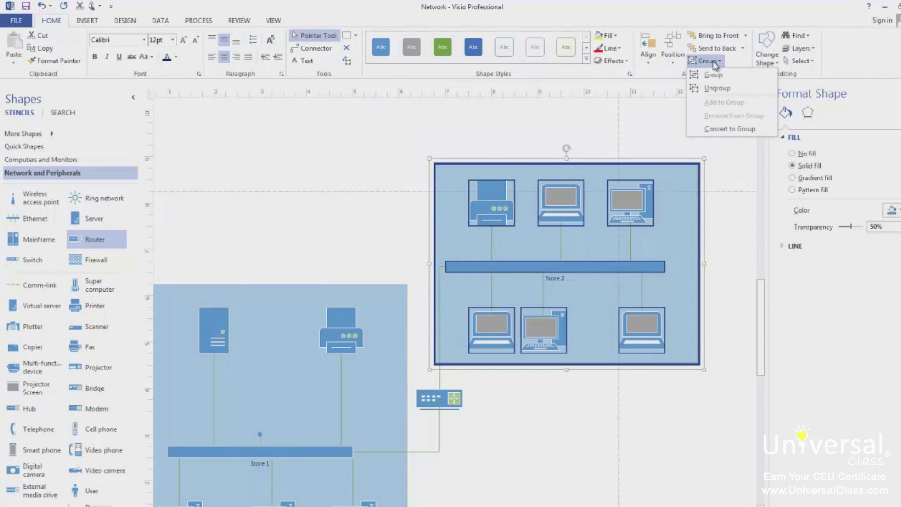
left_click(717, 75)
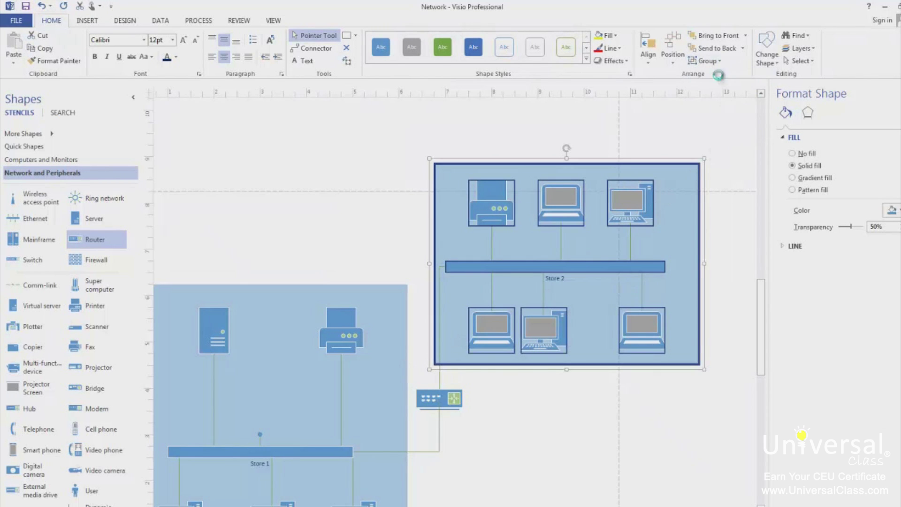
left_click(728, 184)
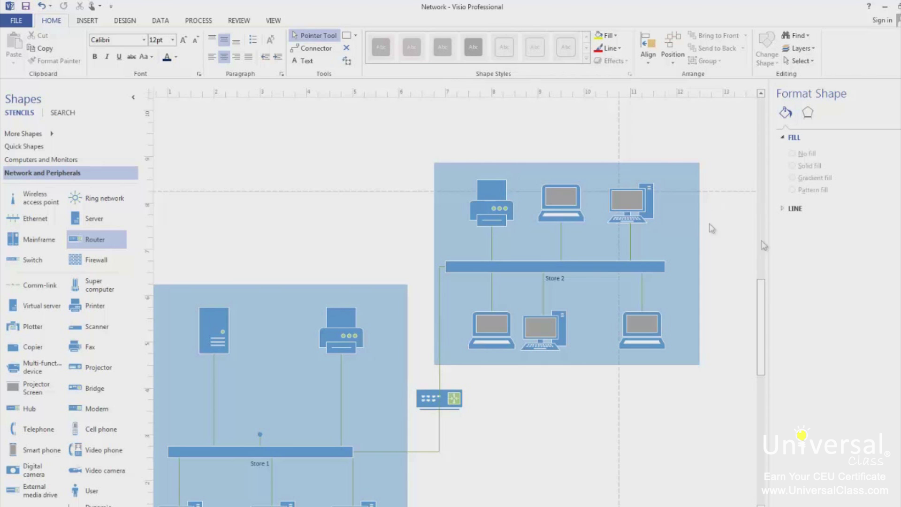
Step: Switch to the File backstage to show the Network drawing's Info page
left_click(14, 22)
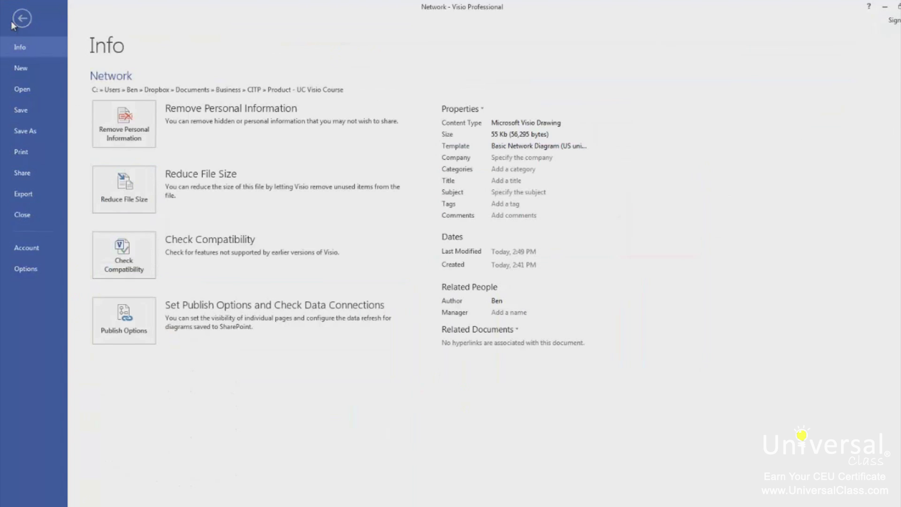
Step: Create a new drawing from the Network Rack Diagram template and rename Page-1 to Overview
left_click(24, 67)
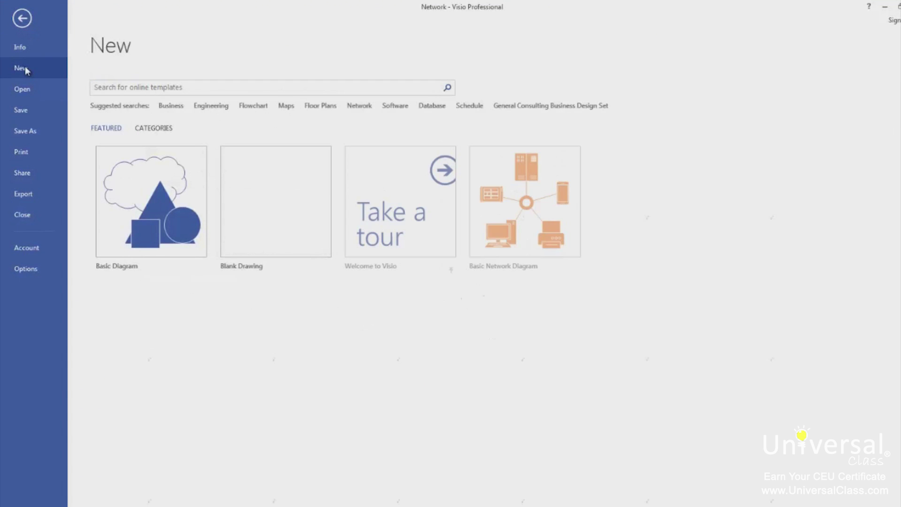
left_click(360, 107)
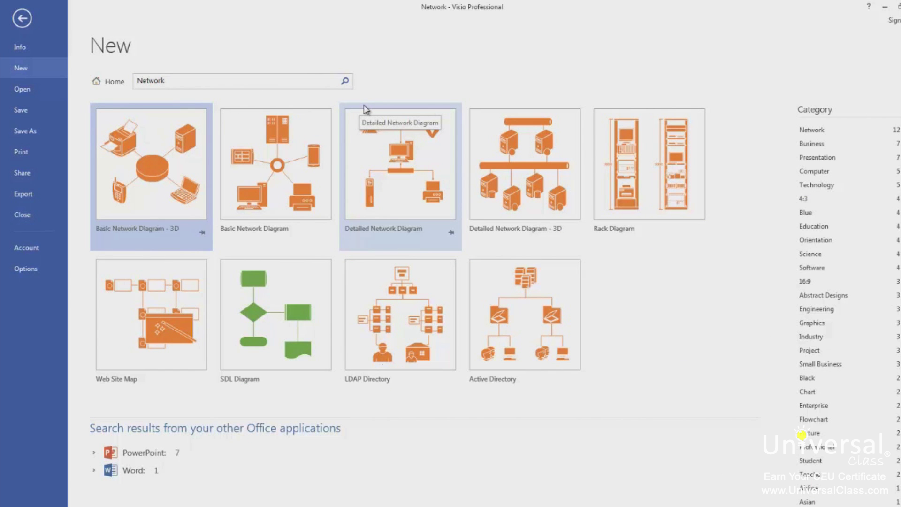
left_click(641, 225)
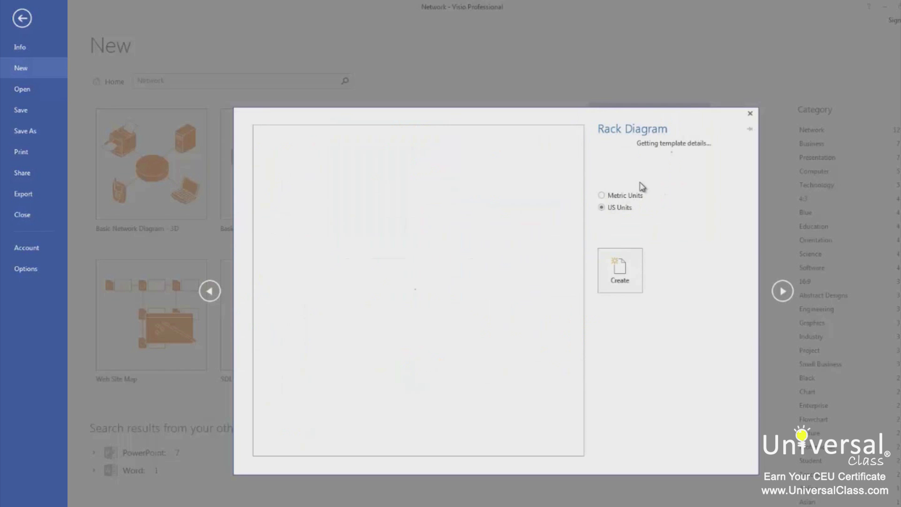
left_click(627, 280)
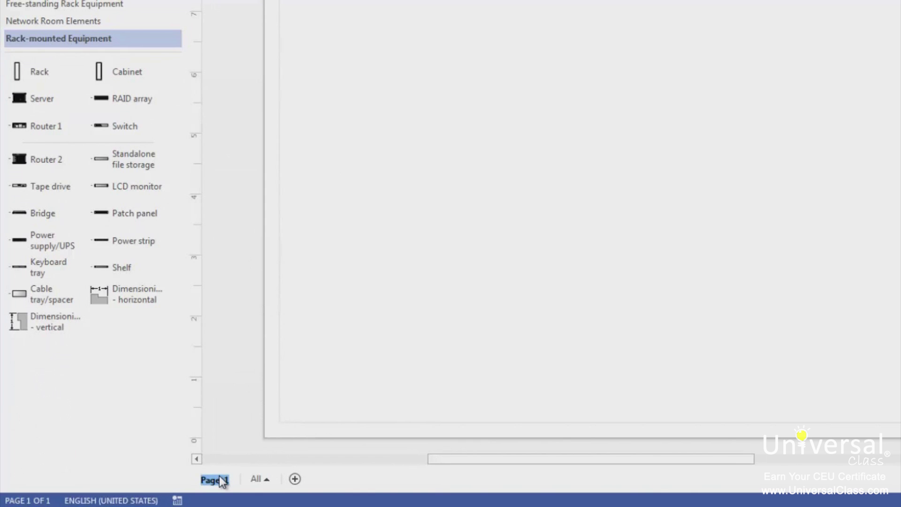
type("Overview")
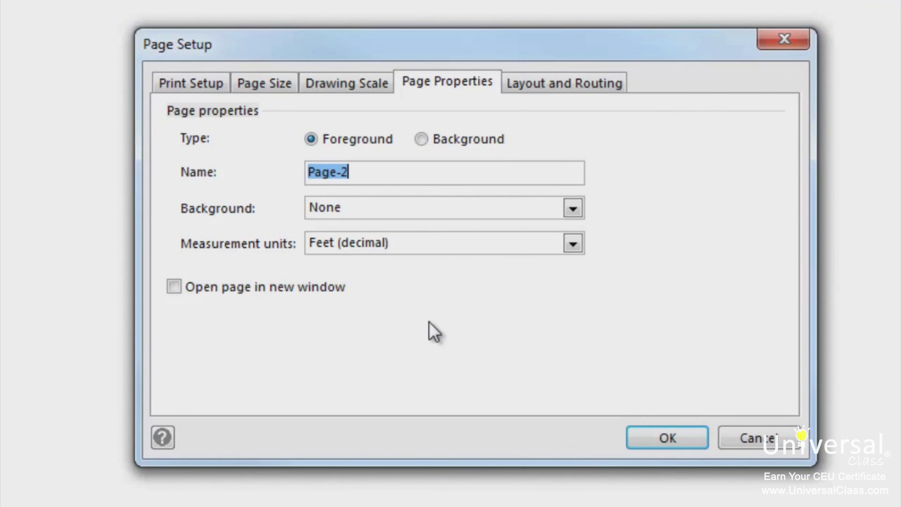
Step: Name the page Network Center and set its measurement units to Meters
type("Net")
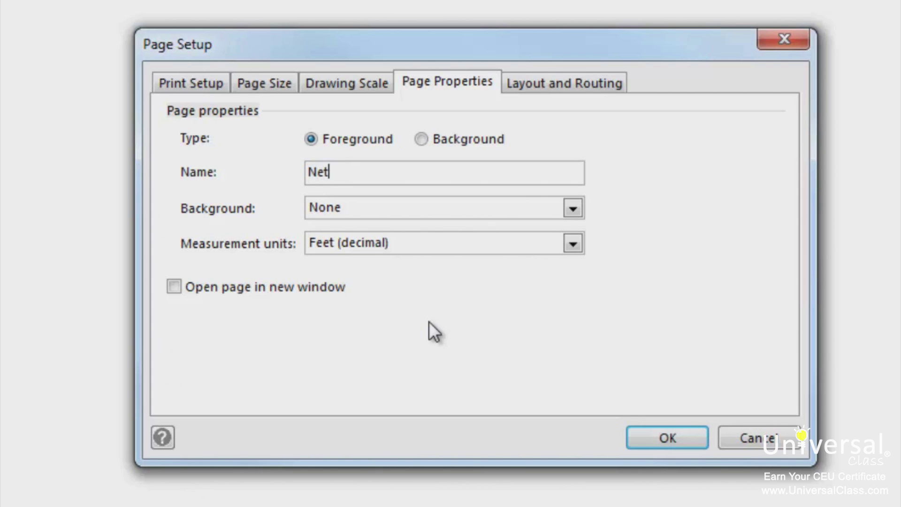
type("work Center")
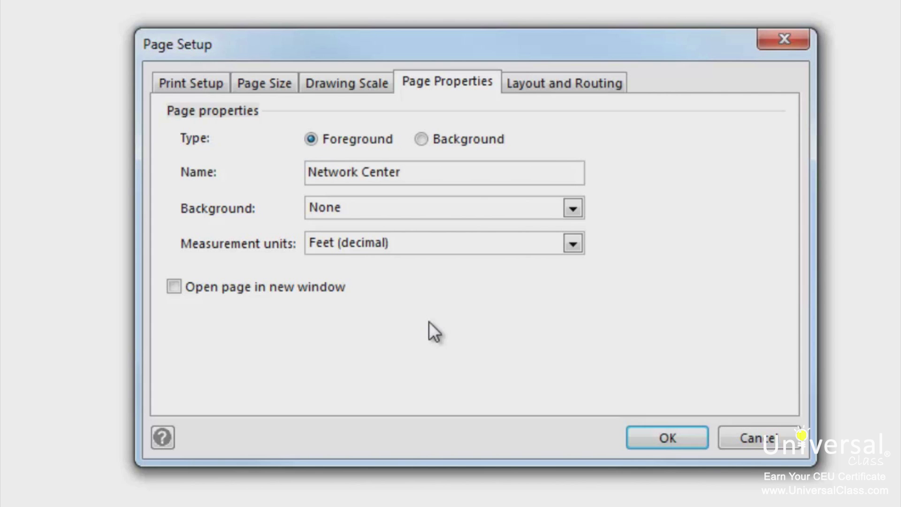
left_click(414, 249)
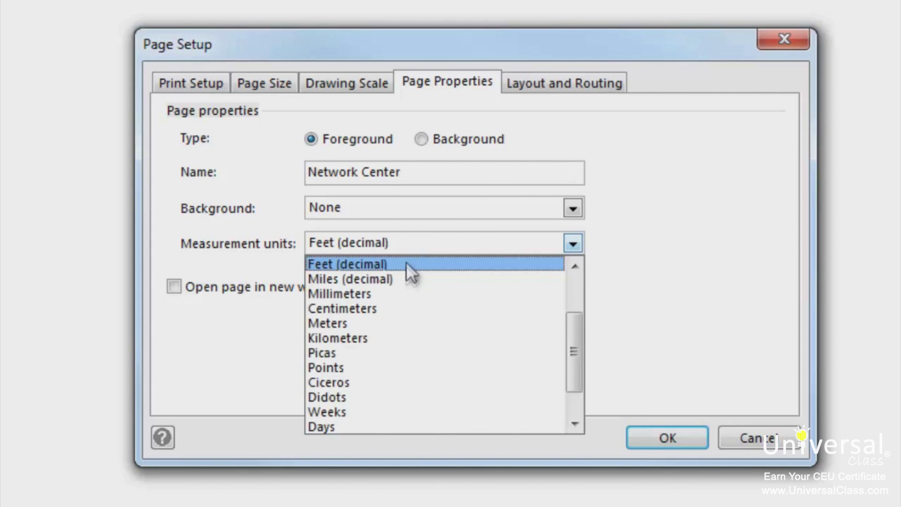
left_click(387, 323)
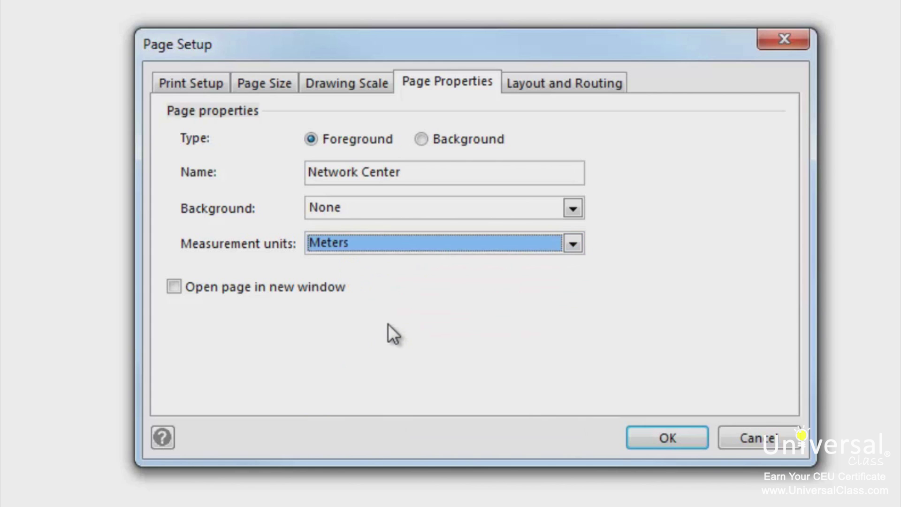
Step: Apply a pre-defined Metric 1 : 10 drawing scale and confirm Page Setup
left_click(336, 84)
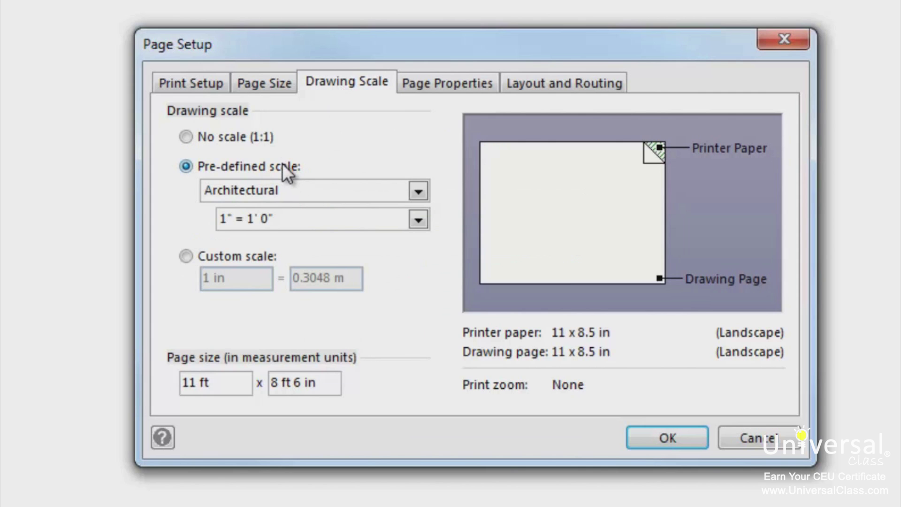
left_click(295, 193)
left_click(257, 239)
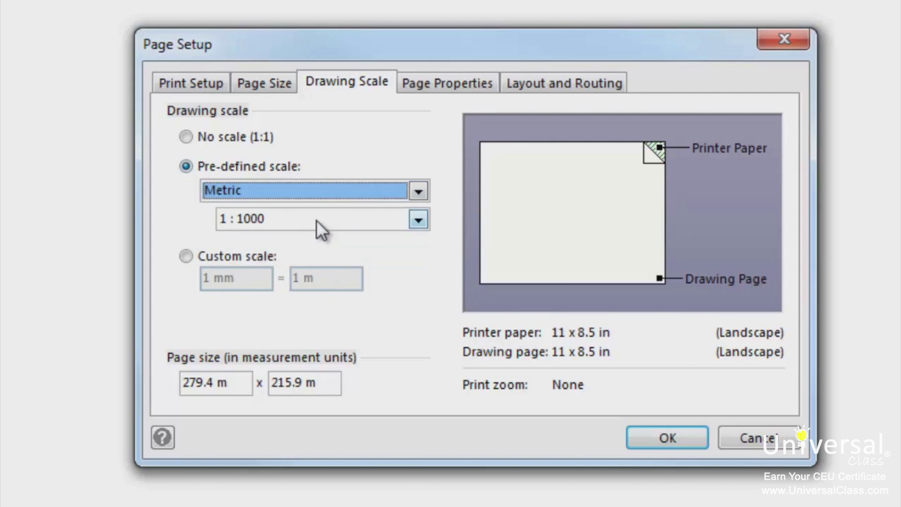
left_click(316, 221)
scroll(267, 295, "down", 2)
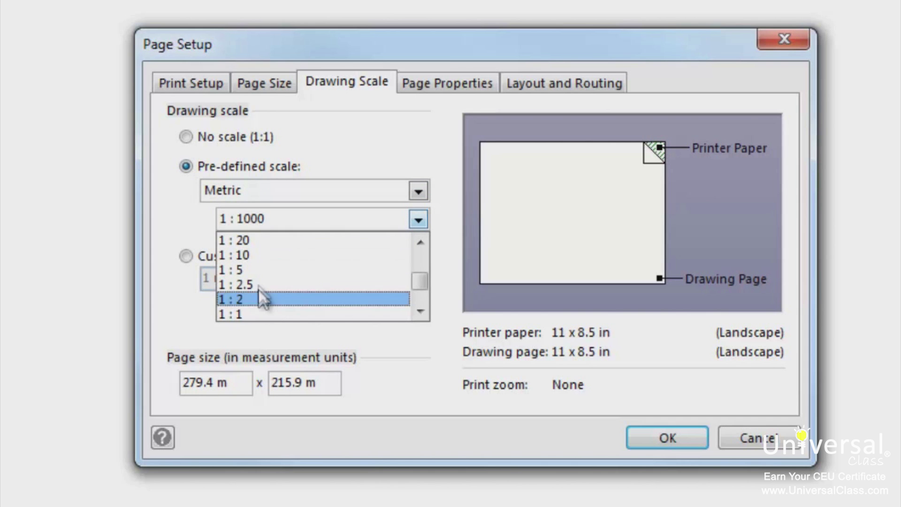
left_click(257, 258)
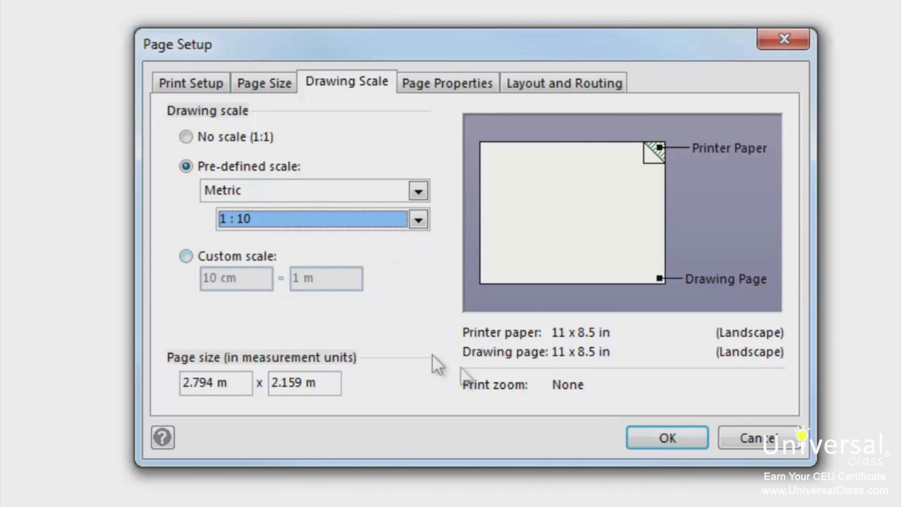
left_click(624, 434)
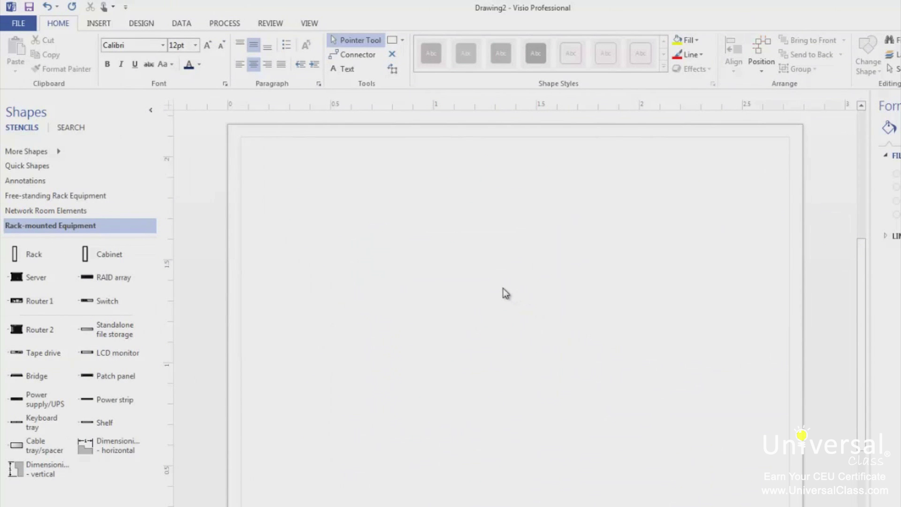
Step: Place a 42 U rack high on the page and mount a 2 U power supply/UPS at its bottom
mouse_move(34, 254)
left_mouse_down()
mouse_move(392, 367)
mouse_move(412, 501)
mouse_move(399, 504)
left_mouse_up()
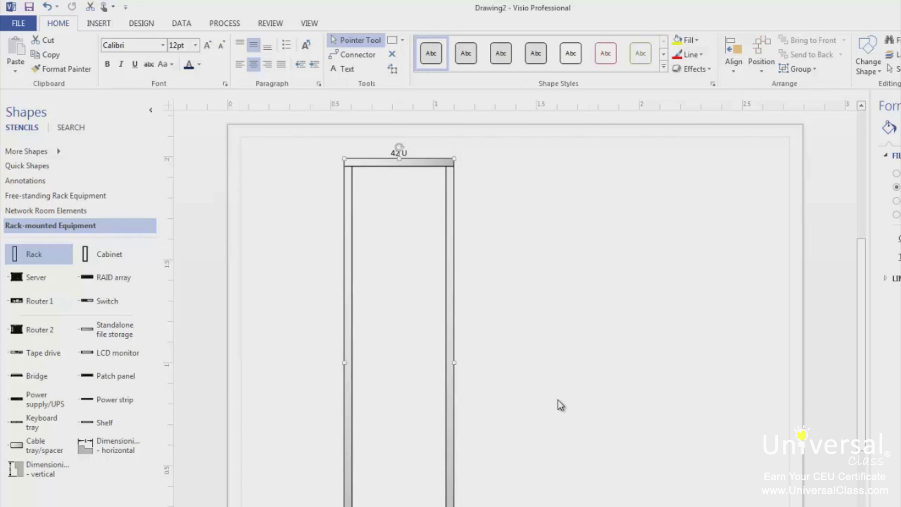
left_click_drag(407, 160, 409, 138)
left_click(612, 311)
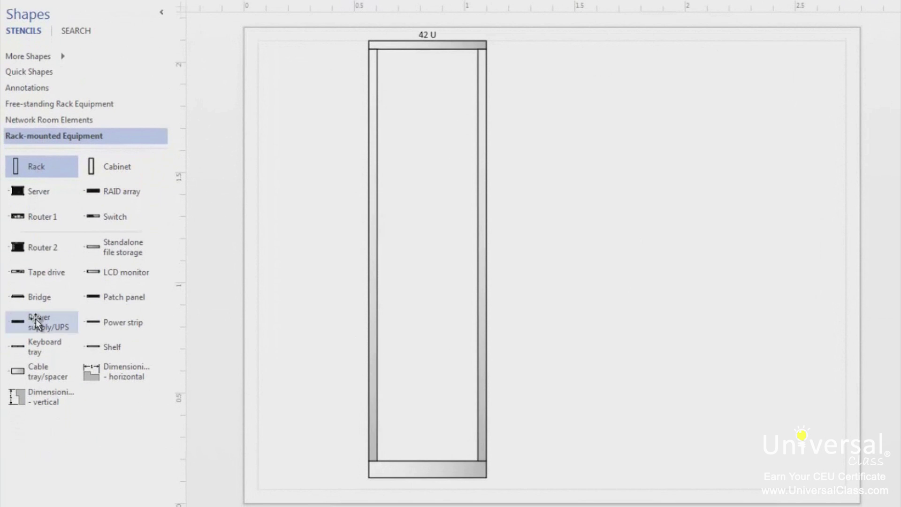
left_click_drag(35, 322, 429, 457)
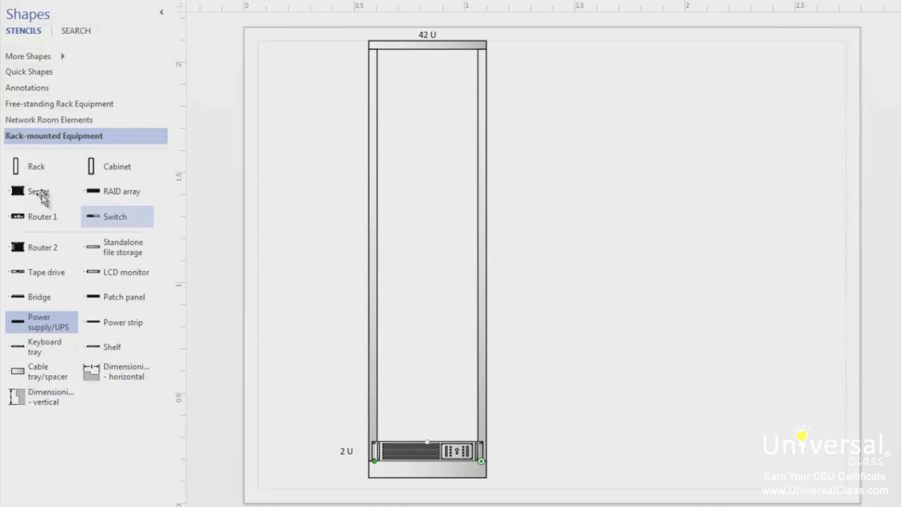
Step: Drop a Server into the middle of the rack and resize it from 8 U down to 3 U
left_click_drag(38, 193, 425, 293)
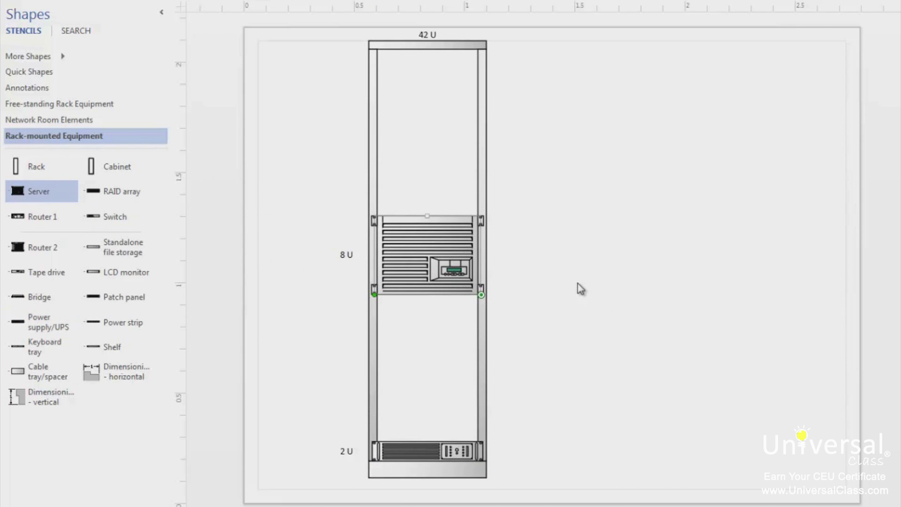
left_click(578, 283)
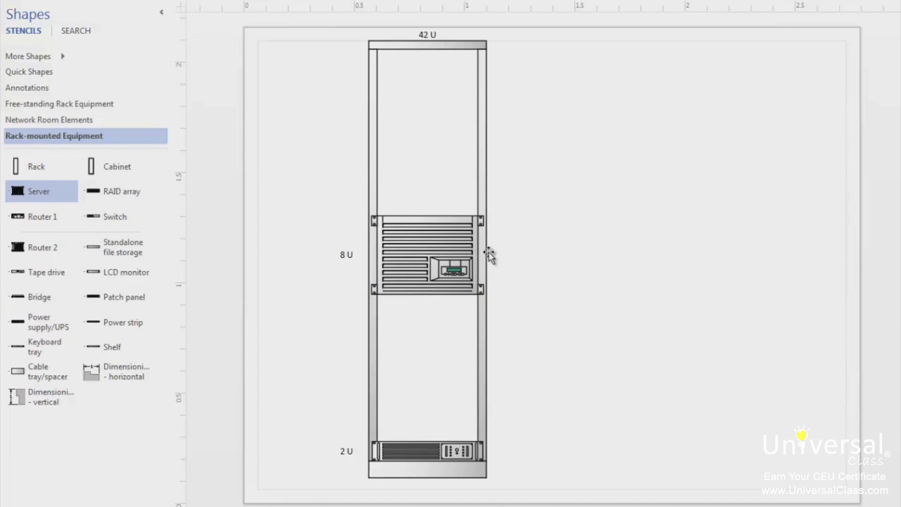
left_click(428, 216)
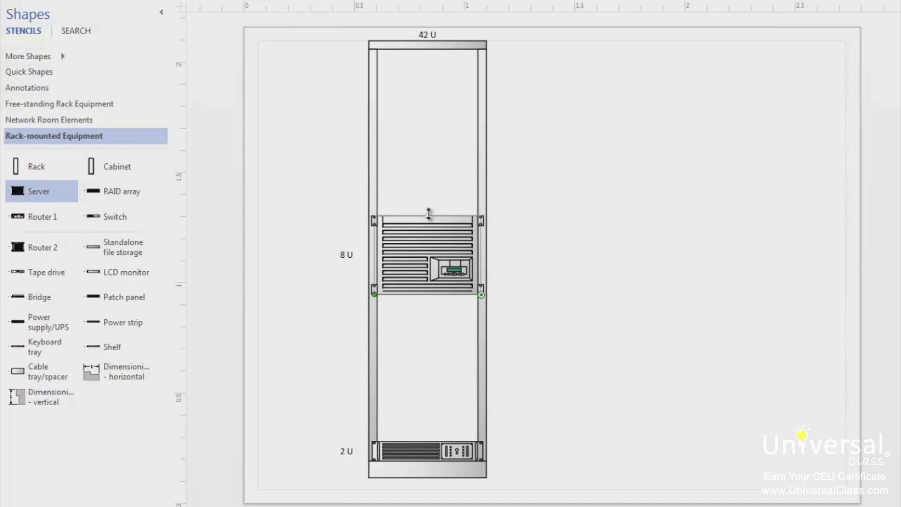
left_click_drag(428, 215, 429, 260)
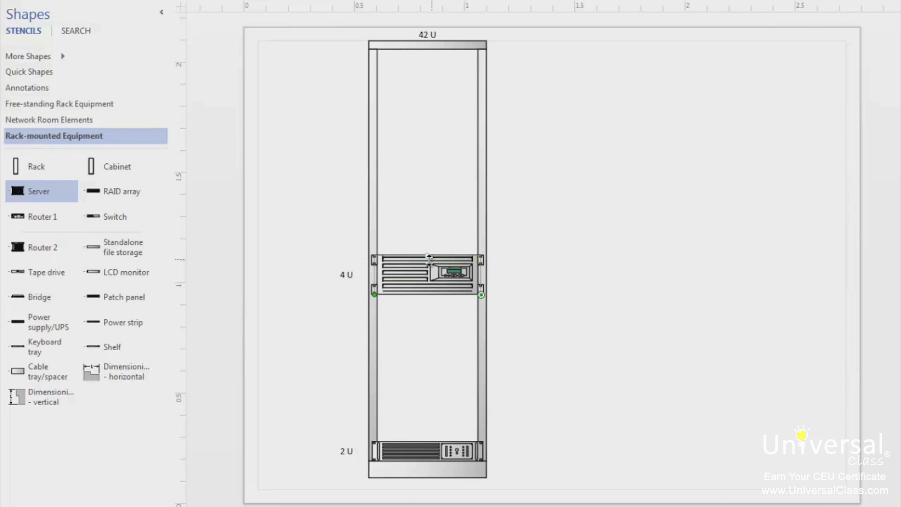
mouse_move(428, 262)
left_mouse_down()
mouse_move(429, 276)
mouse_move(428, 260)
mouse_move(404, 283)
mouse_move(428, 272)
left_mouse_up()
left_click(567, 259)
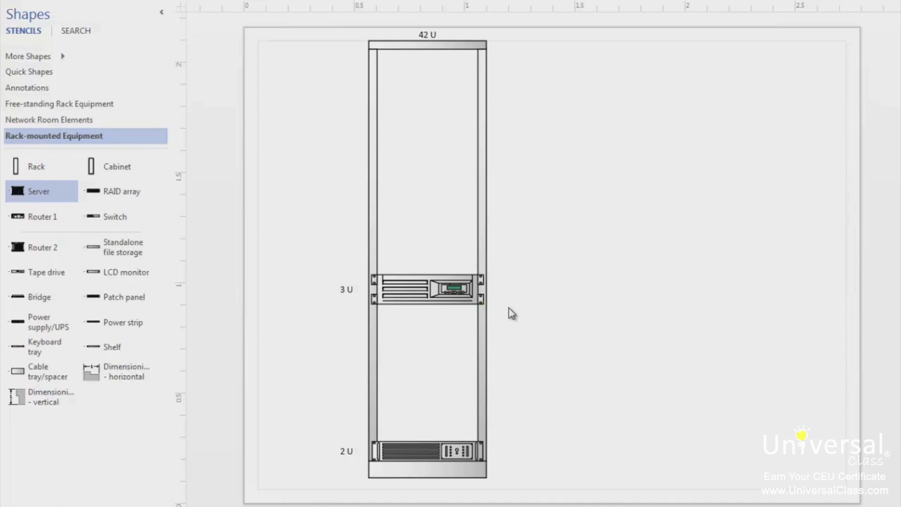
Step: Duplicate the 3 U server with Ctrl+D and stack the copies for six servers in the rack
left_click(474, 304)
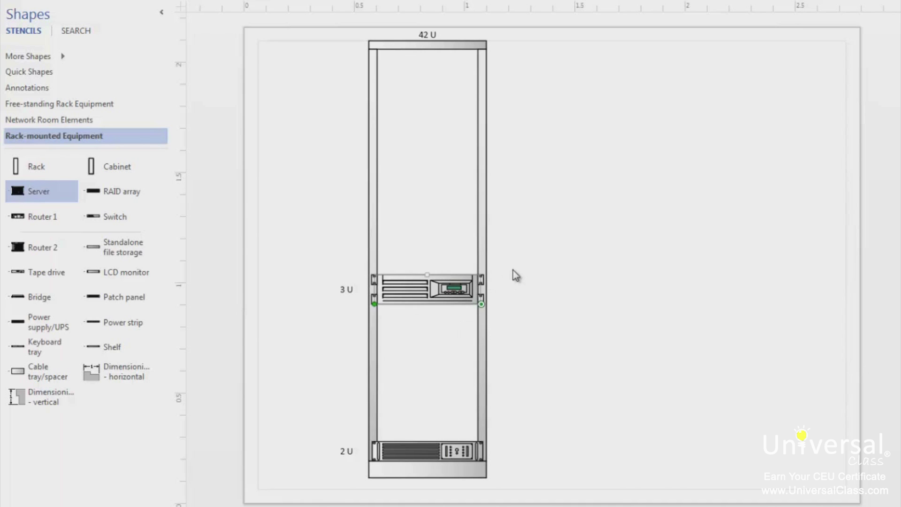
key("ctrl+d")
key("ctrl+d")
key("ctrl+d")
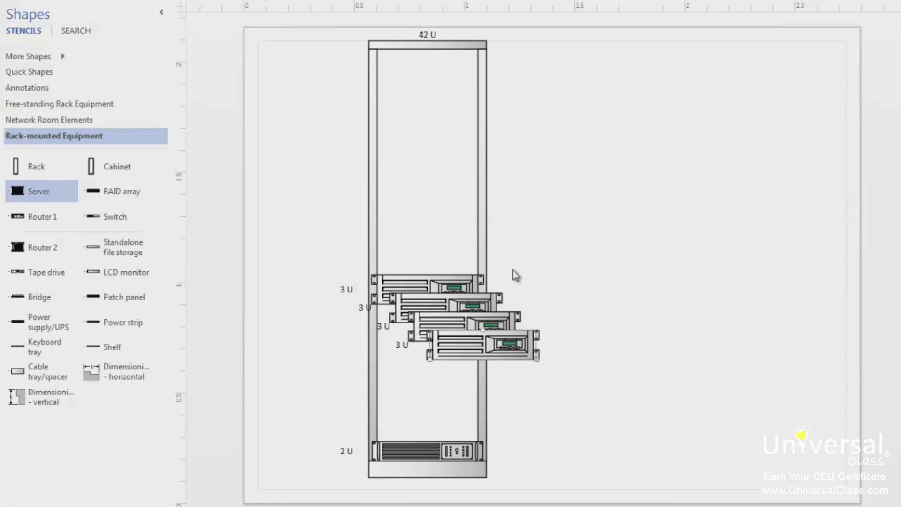
key("ctrl+d")
key("ctrl+d")
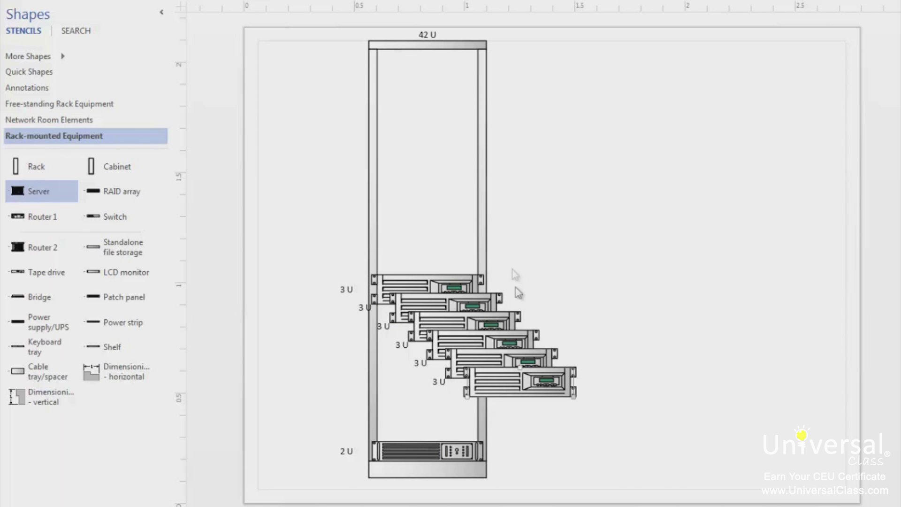
left_click_drag(492, 381, 415, 230)
left_click_drag(435, 321, 402, 347)
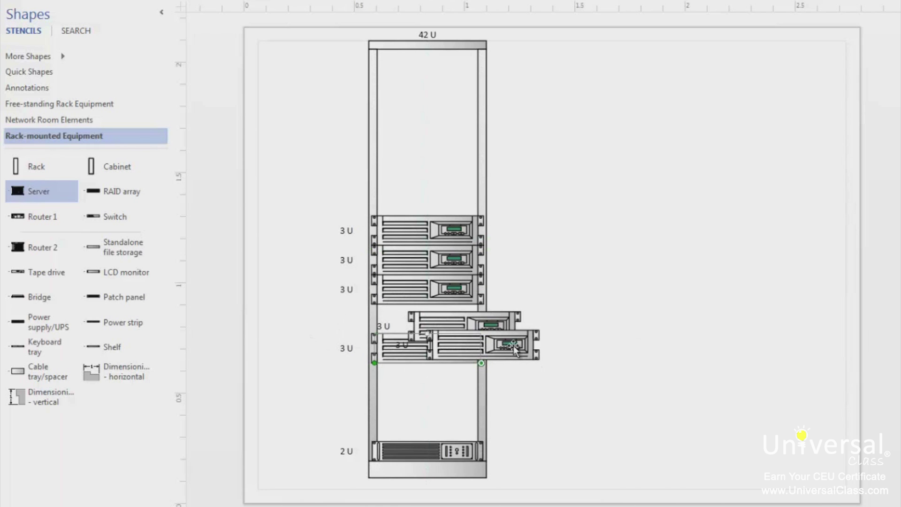
left_click_drag(504, 349, 462, 194)
left_click(628, 281)
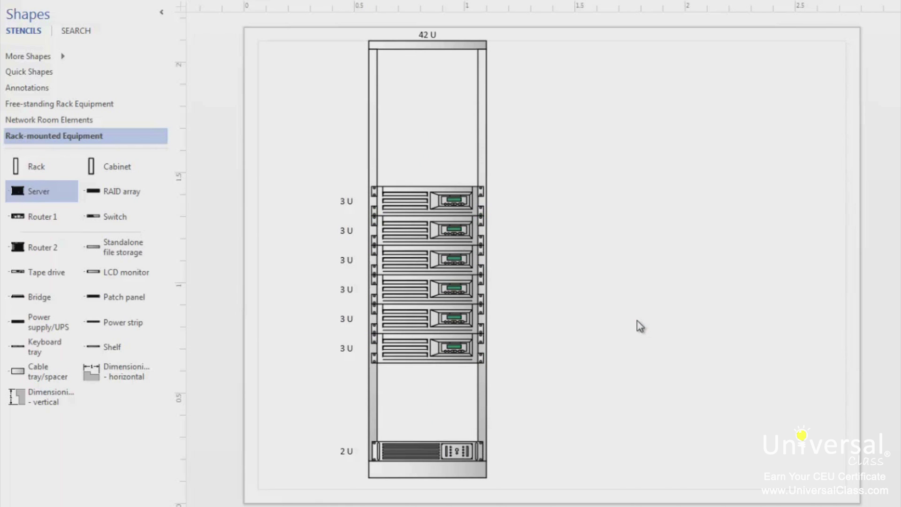
Step: Add a 4 U router above the power supply, then a 1 U keyboard tray and 1 U shelf above it
left_click_drag(40, 216, 425, 436)
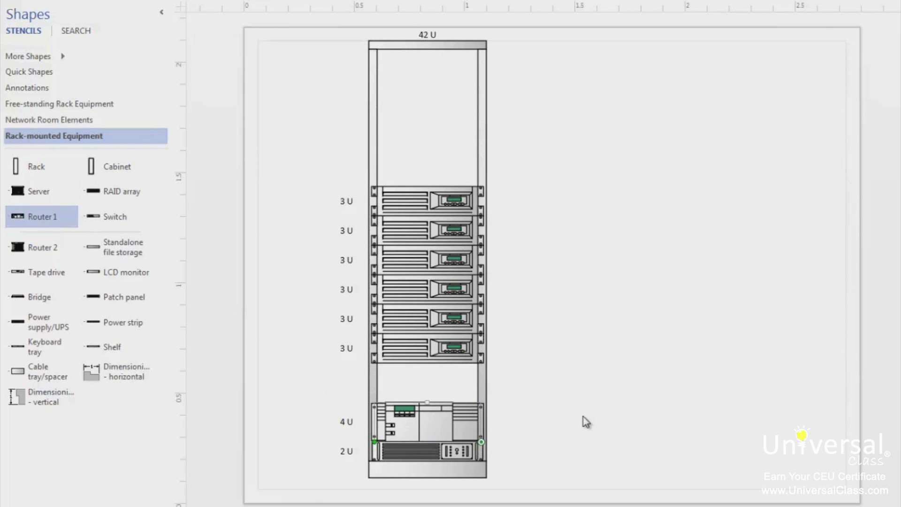
left_click(579, 420)
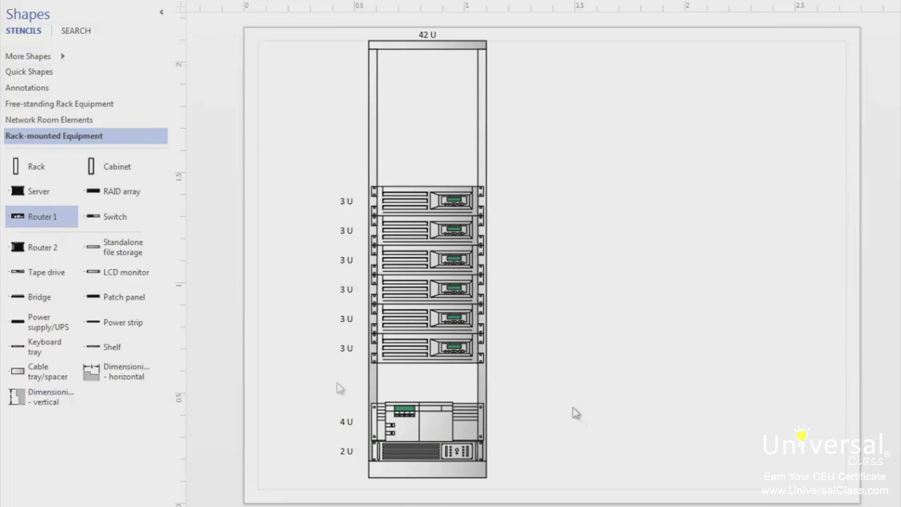
left_click_drag(37, 347, 427, 399)
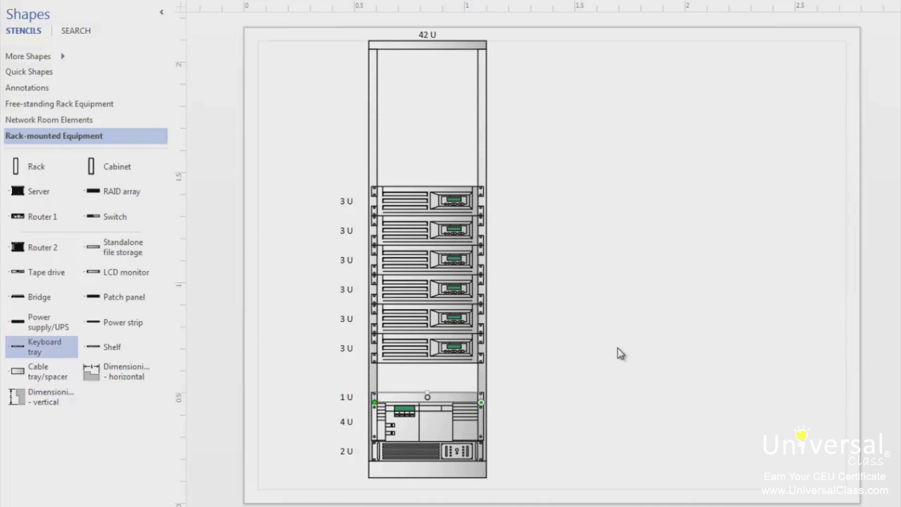
left_click_drag(94, 346, 422, 389)
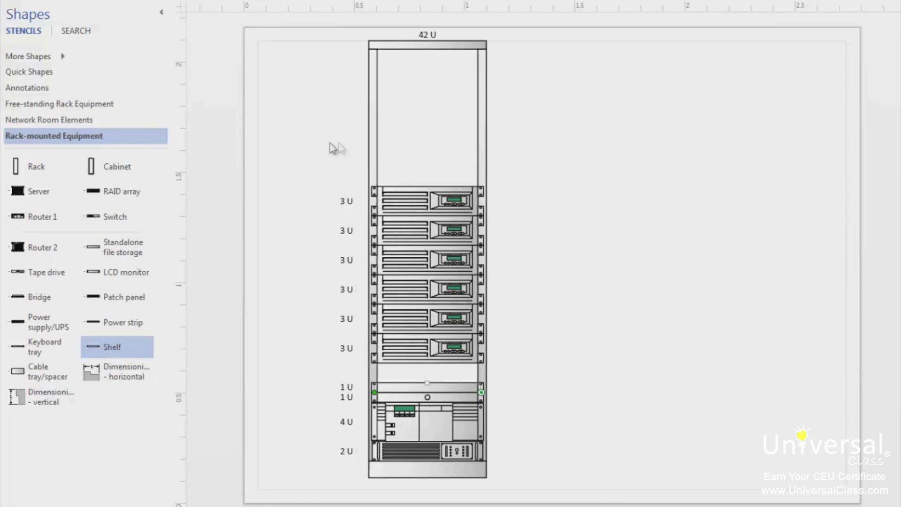
Step: Lift the six 3 U servers to the rack top and place a Monitor above the shelf
left_click_drag(307, 149, 523, 379)
left_click_drag(419, 201, 422, 81)
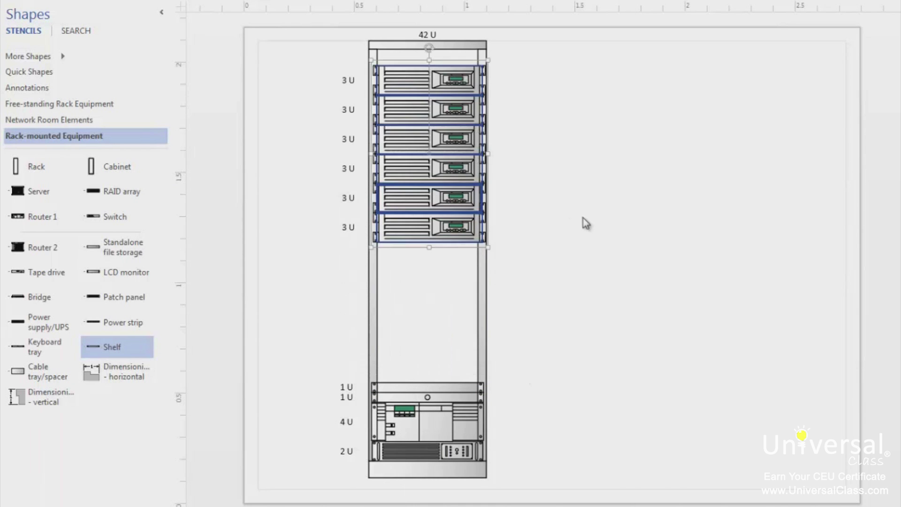
left_click(585, 221)
left_click(105, 106)
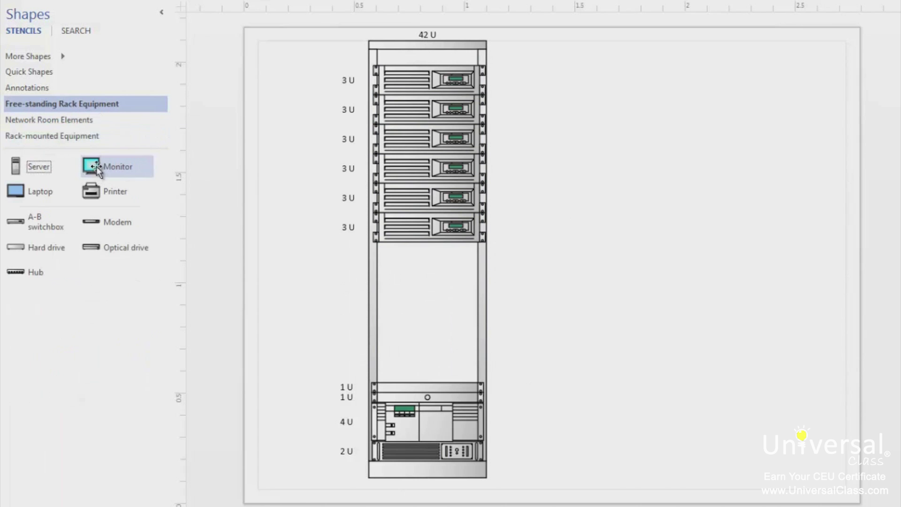
left_click_drag(97, 166, 429, 380)
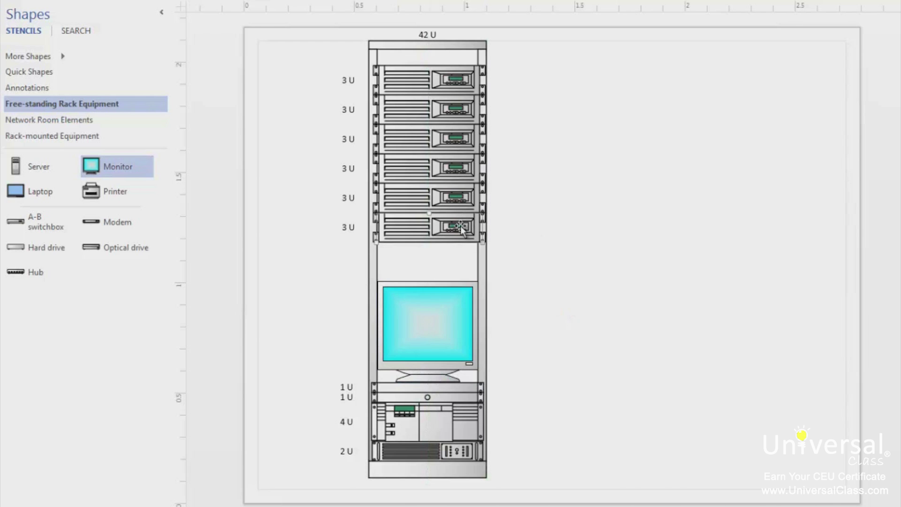
Step: Shift each of the six servers down one slot so they stack directly on the monitor
left_click_drag(460, 226, 463, 258)
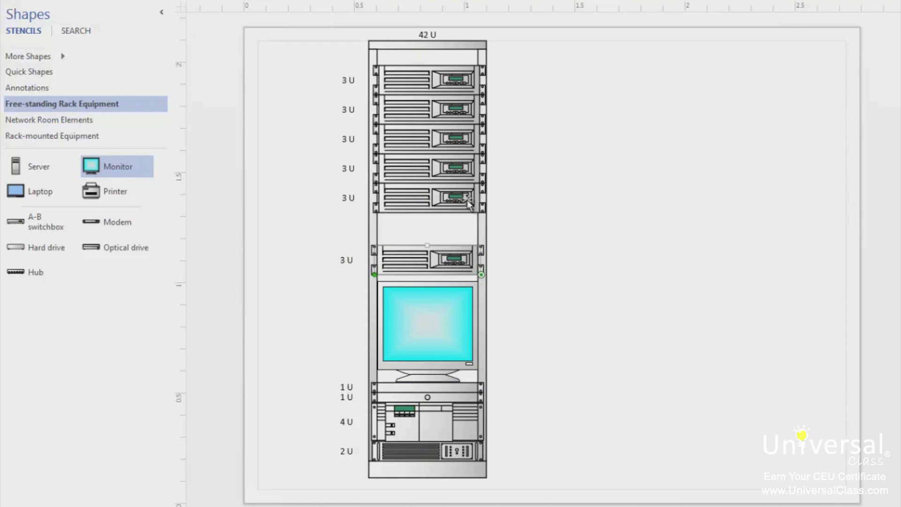
left_click_drag(462, 199, 462, 230)
left_click_drag(462, 179, 463, 206)
left_click_drag(457, 136, 465, 172)
left_click_drag(463, 121, 463, 146)
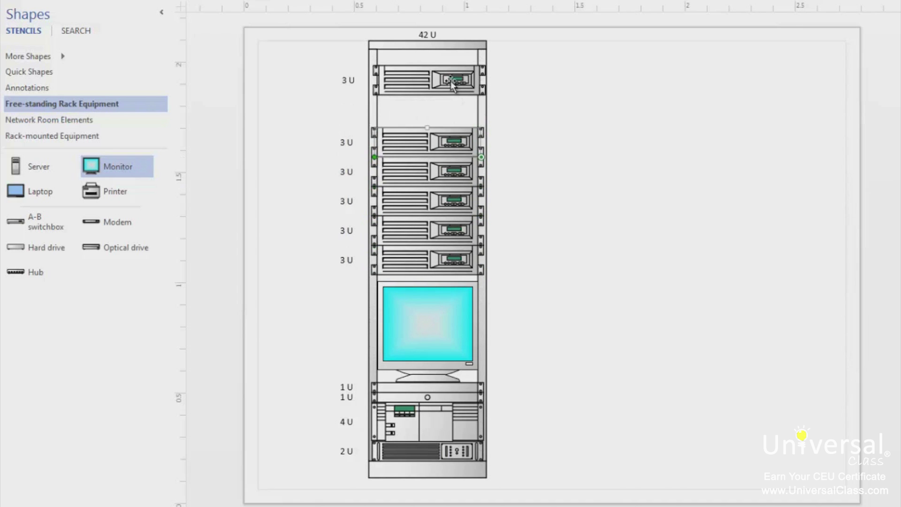
left_click_drag(454, 80, 454, 112)
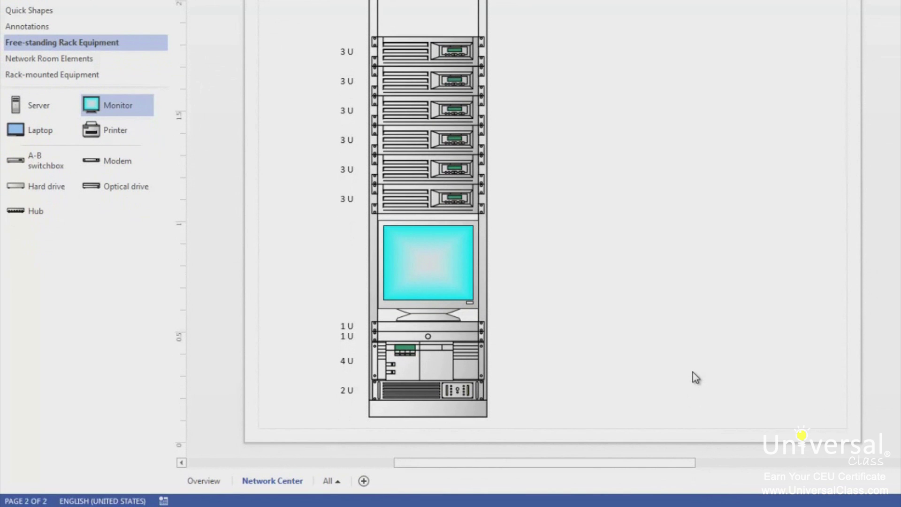
Step: Review the Network Center page's metric 1:10 drawing scale and its page properties in Page Setup
right_click(273, 483)
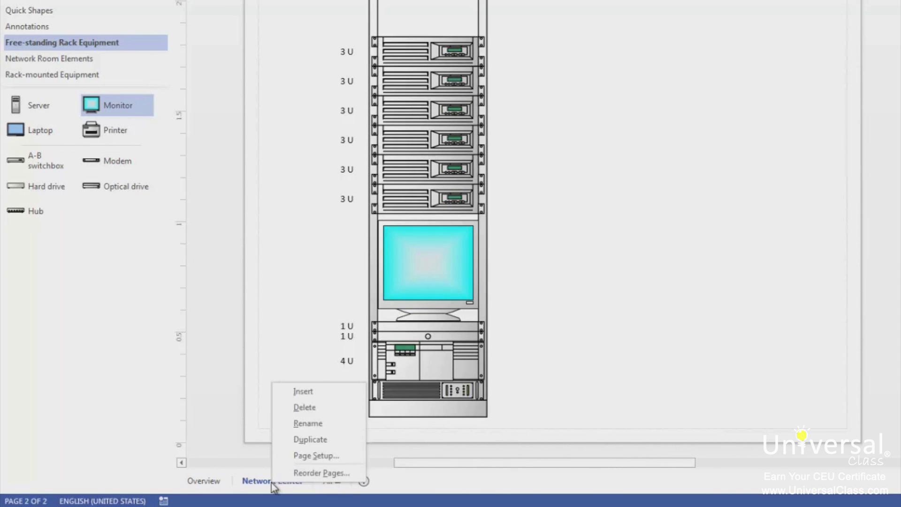
left_click(326, 456)
left_click(486, 74)
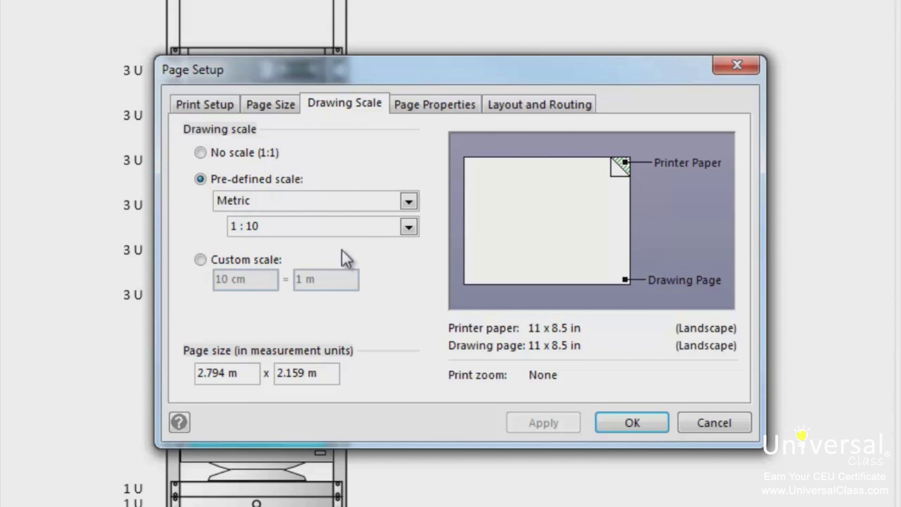
left_click(438, 101)
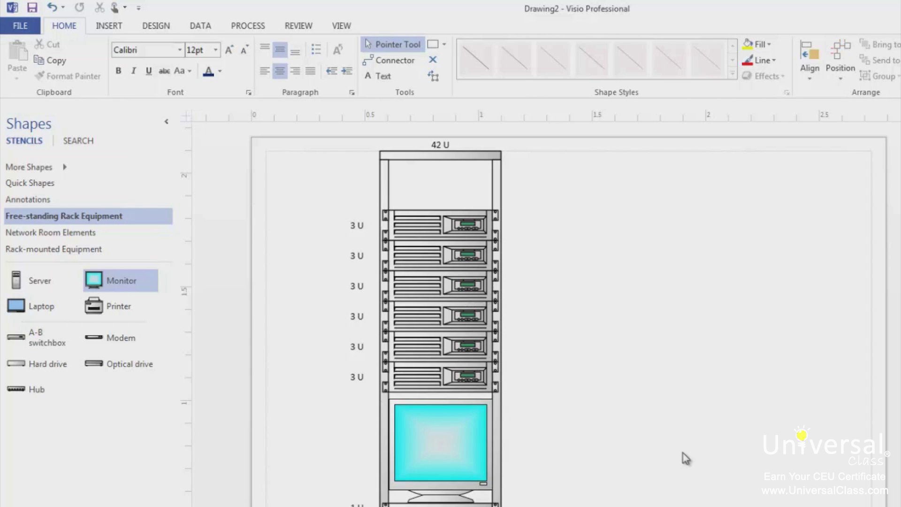
Step: Run Check Diagram on the rack drawing and dismiss the message that no validation rules exist
left_click(247, 26)
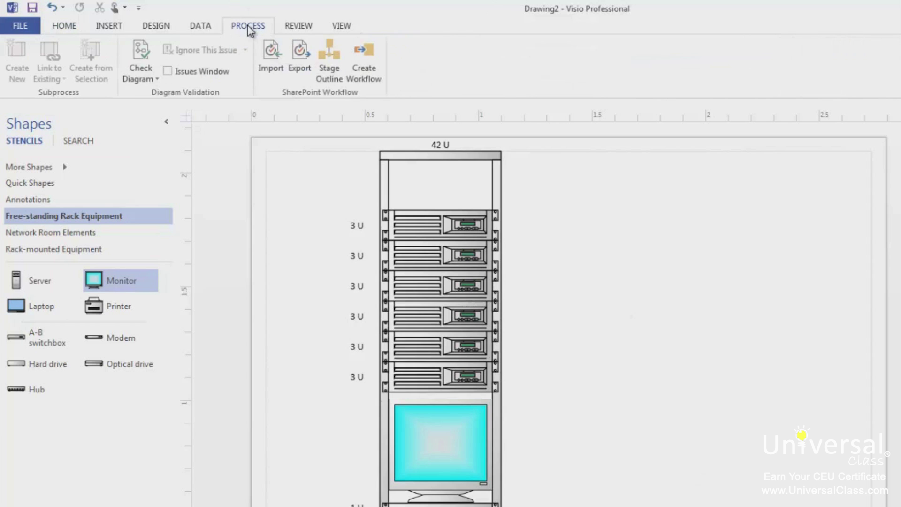
left_click(147, 79)
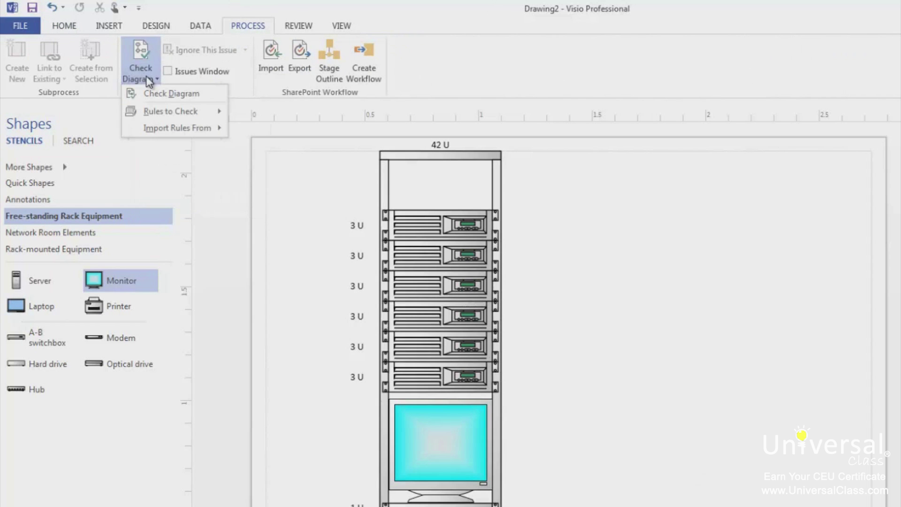
left_click(180, 93)
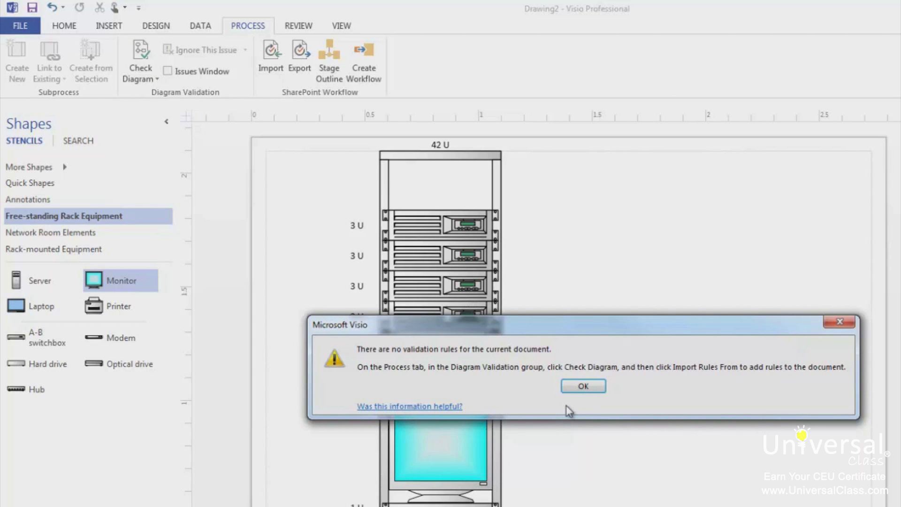
left_click(582, 394)
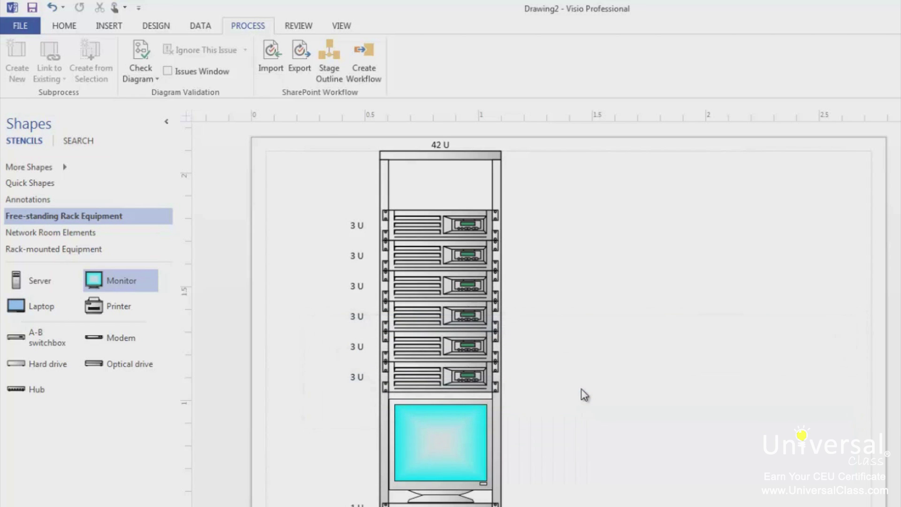
left_click(20, 25)
Step: Open the recent Process shapes drawing and run Check Diagram, reviewing its six reported issues
left_click(47, 113)
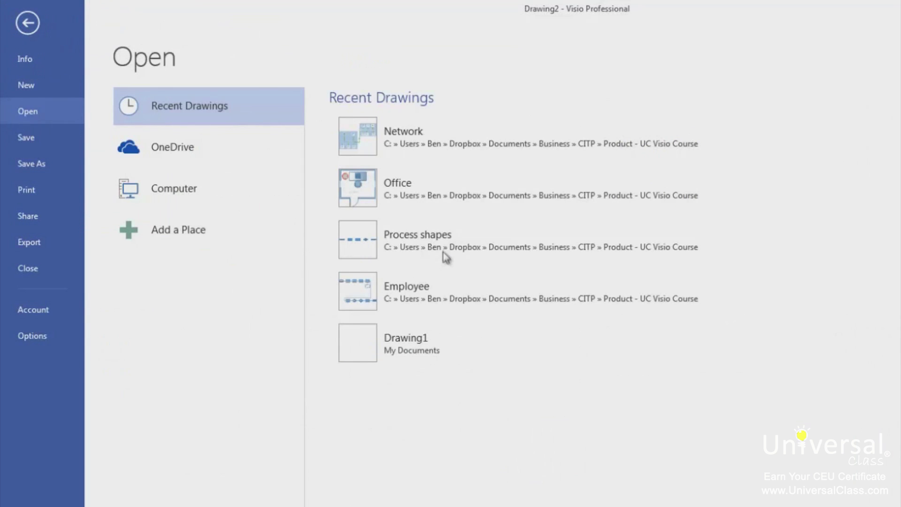
left_click(438, 239)
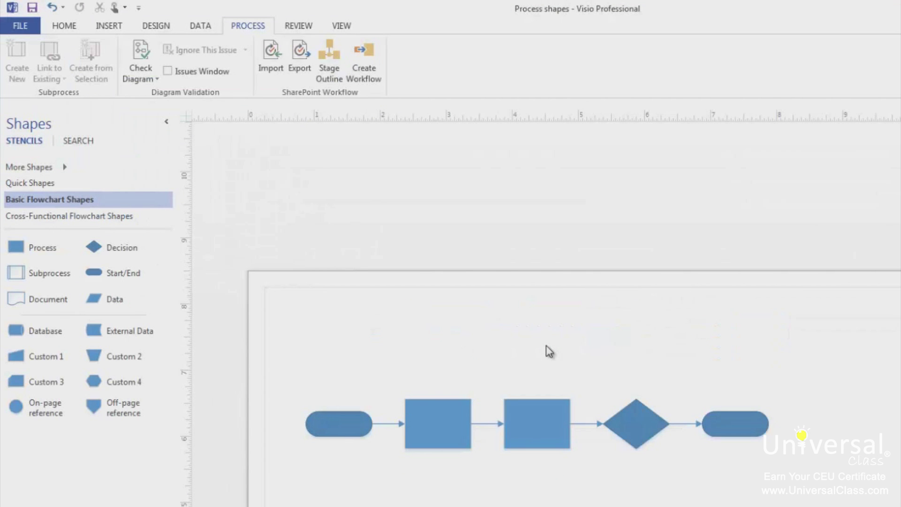
left_click(141, 49)
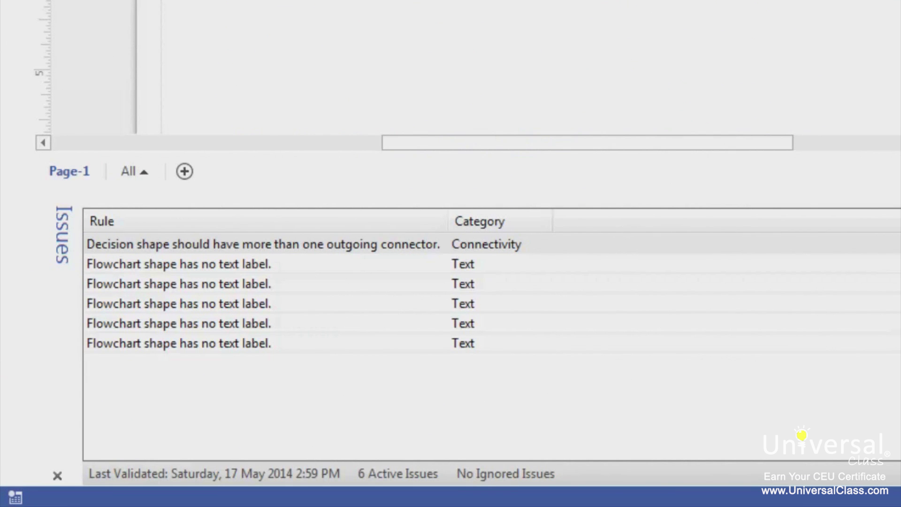
right_click(210, 285)
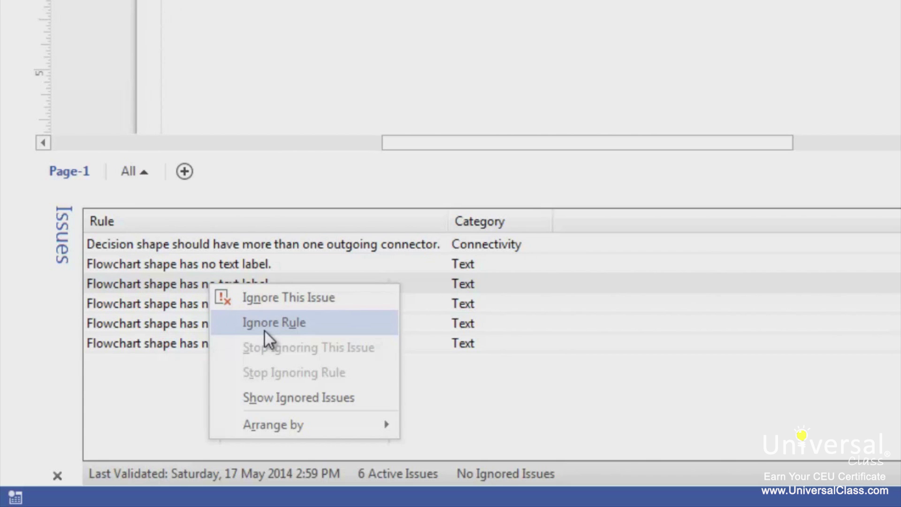
left_click(332, 66)
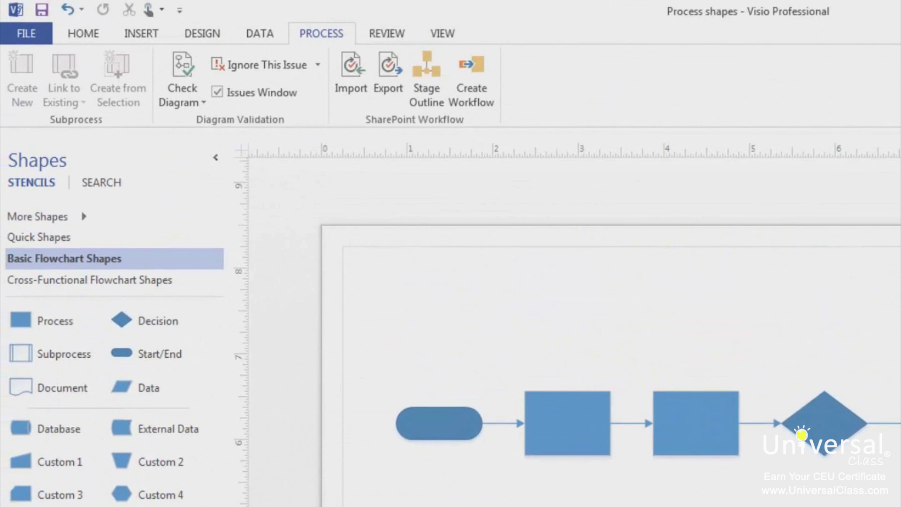
Step: Import the Flowchart Rule Set from the Check Diagram menu, confirming replacement of the existing copy
left_click(179, 107)
mouse_move(237, 162)
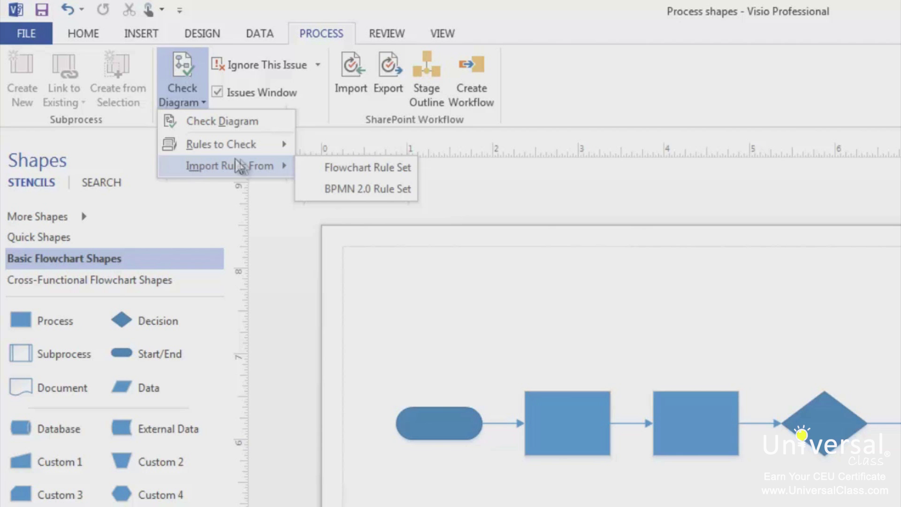
left_click(385, 168)
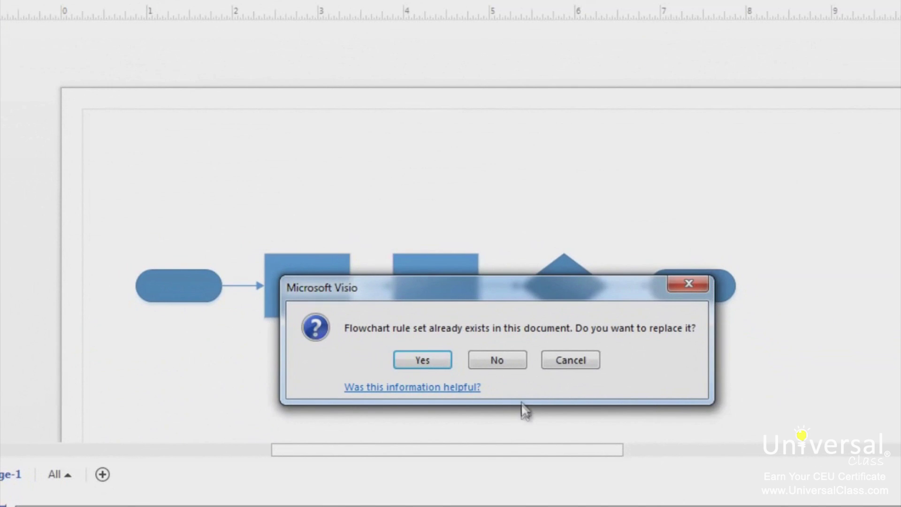
left_click(423, 360)
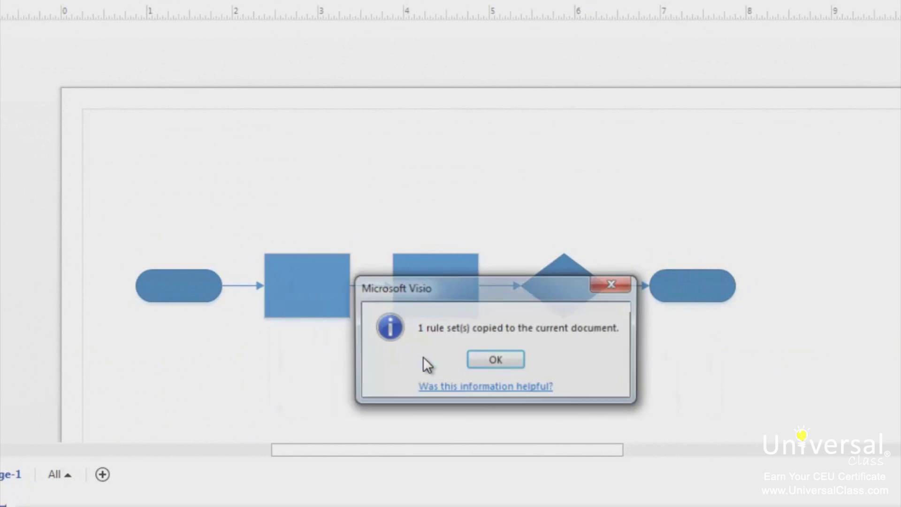
left_click(509, 361)
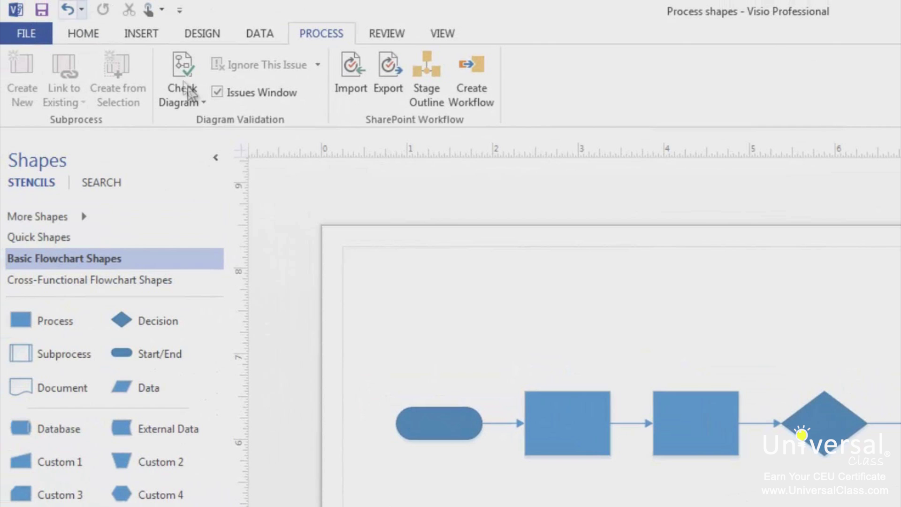
Step: Show the Rules to Check list from Check Diagram, with the Flowchart rule set ticked
left_click(196, 101)
mouse_move(260, 142)
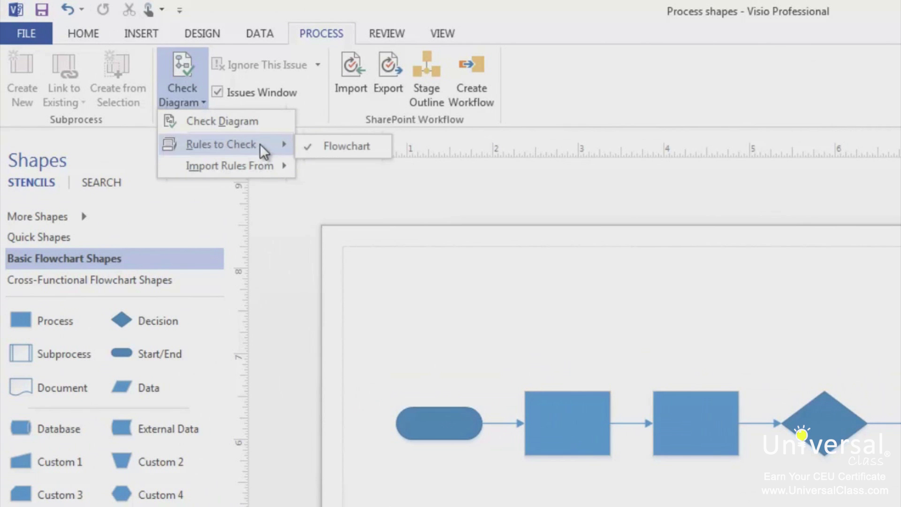